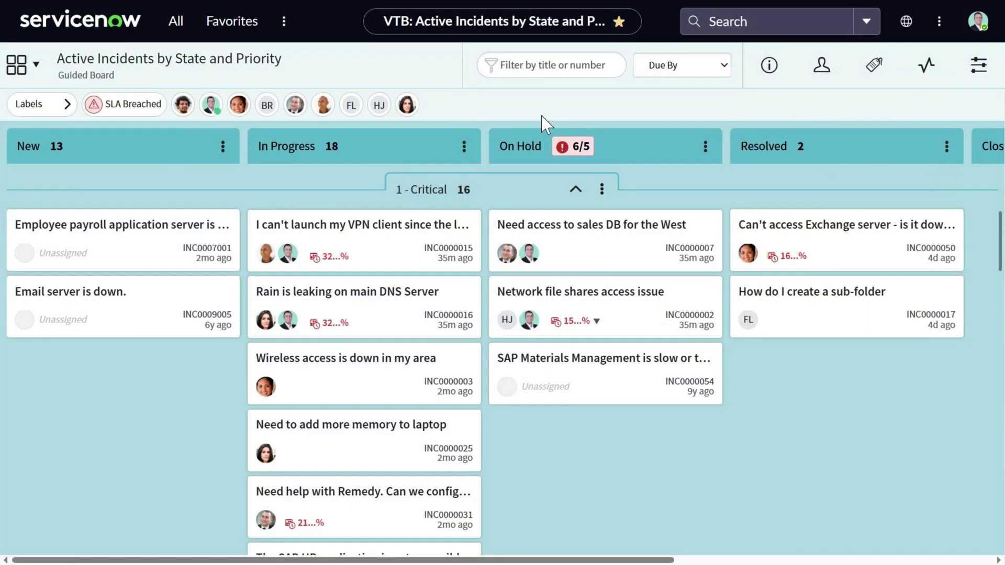
Tag the payroll server, VPN client and Email server cards as High Priority.
left_click(66, 105)
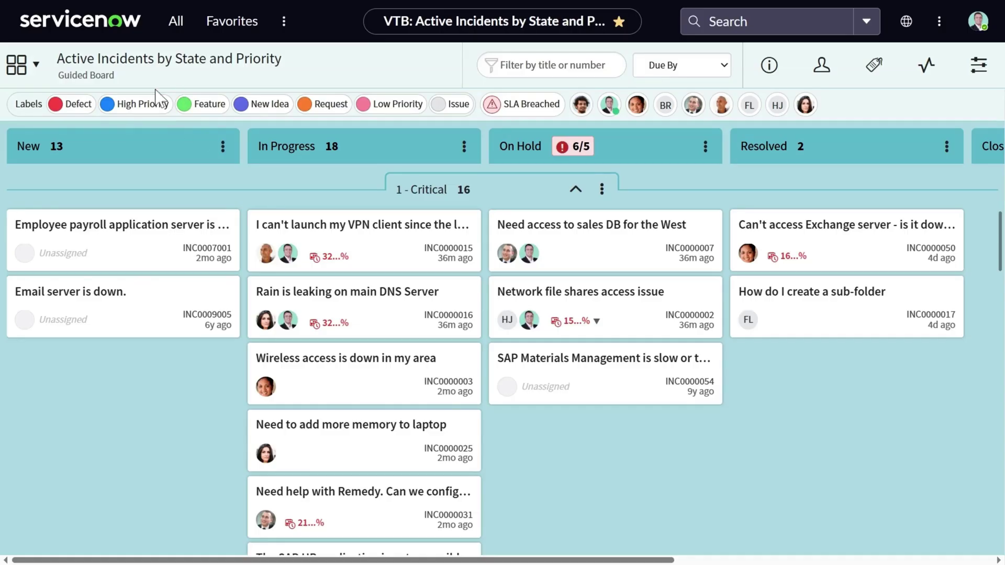
left_click_drag(131, 102, 118, 236)
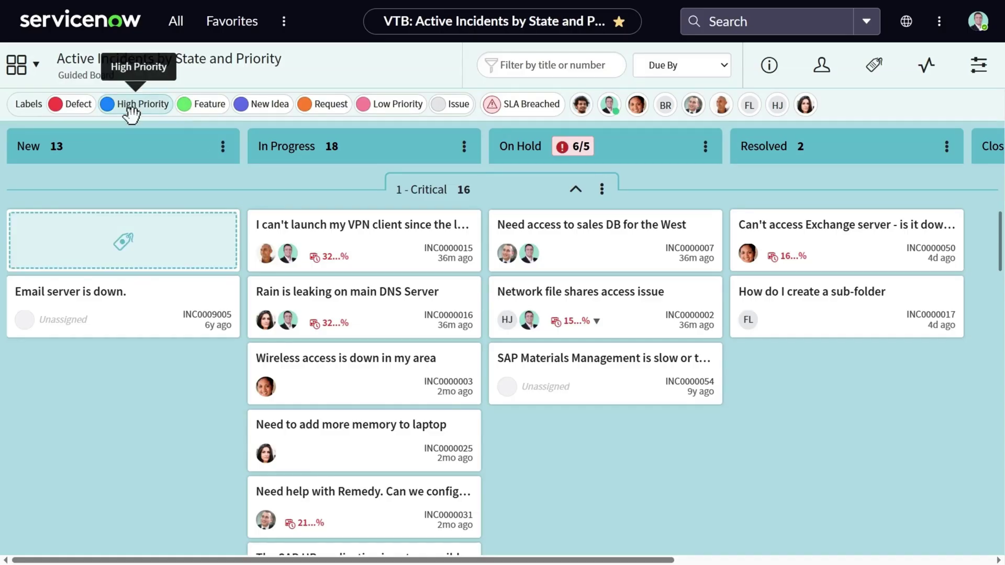
left_click_drag(149, 102, 362, 235)
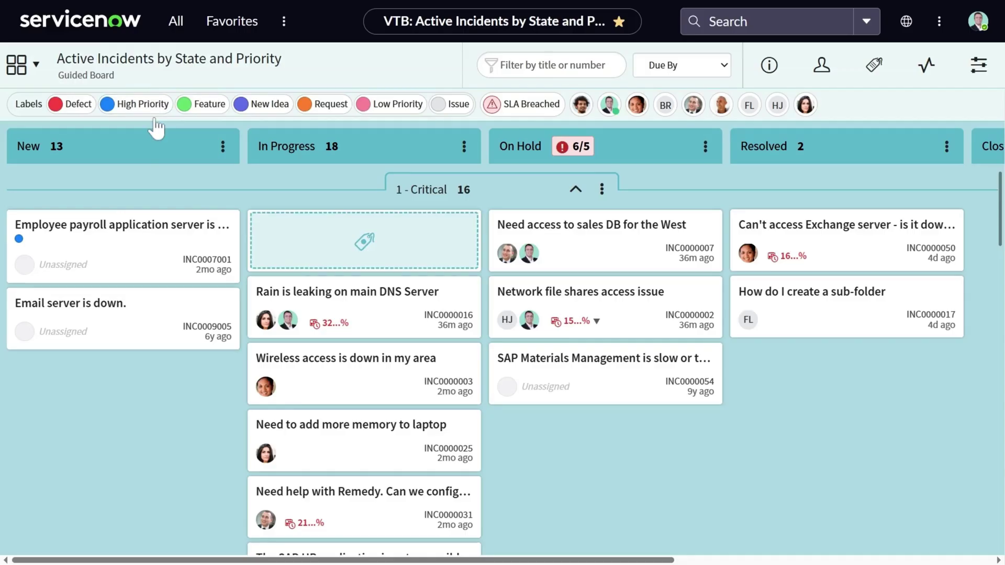
left_click_drag(141, 101, 118, 314)
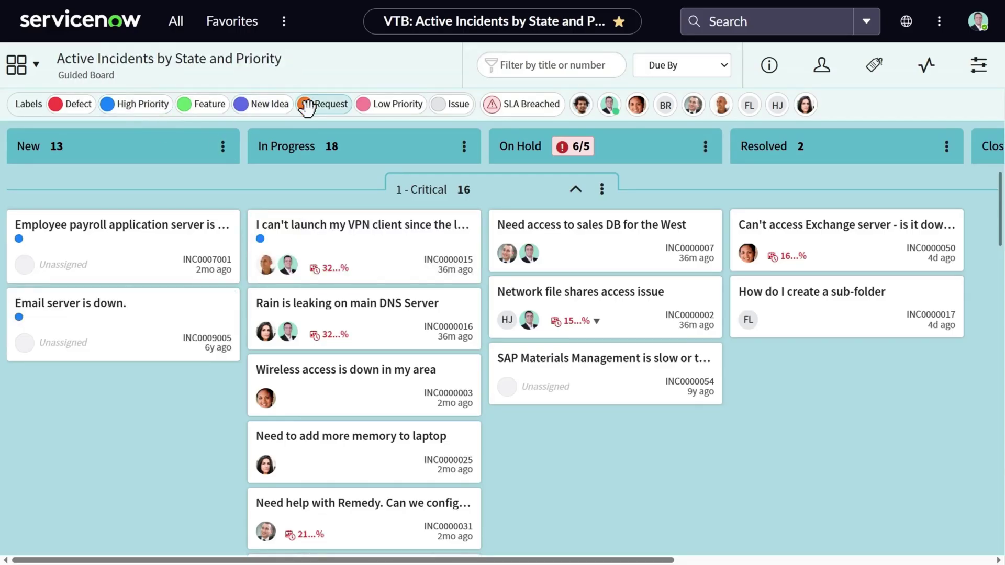
Tag payroll and VPN cards as Request, Rain leak Low Priority, Email server Issue, sales DB Feature.
left_click_drag(306, 103, 197, 244)
left_click_drag(327, 103, 362, 236)
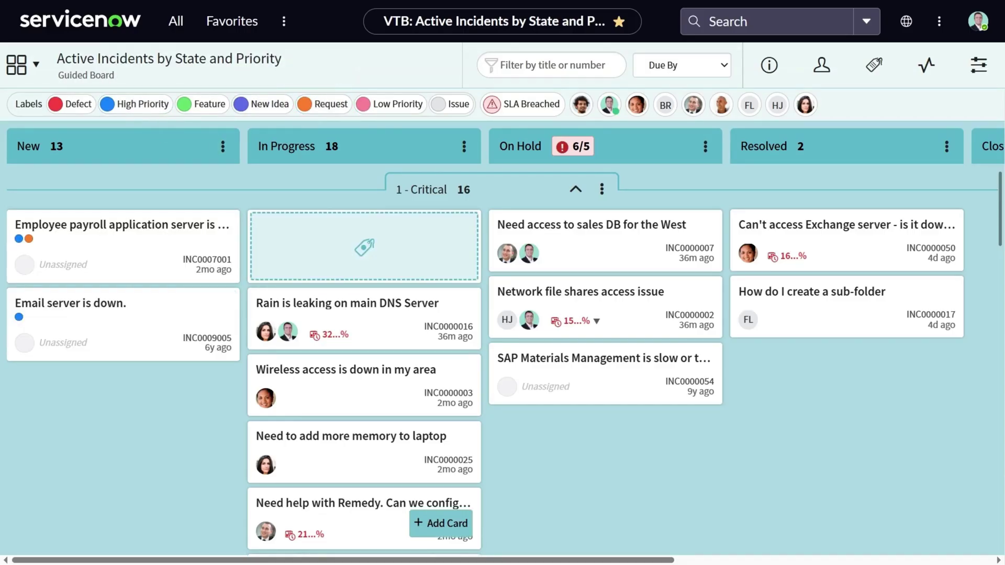
left_click_drag(364, 104, 361, 314)
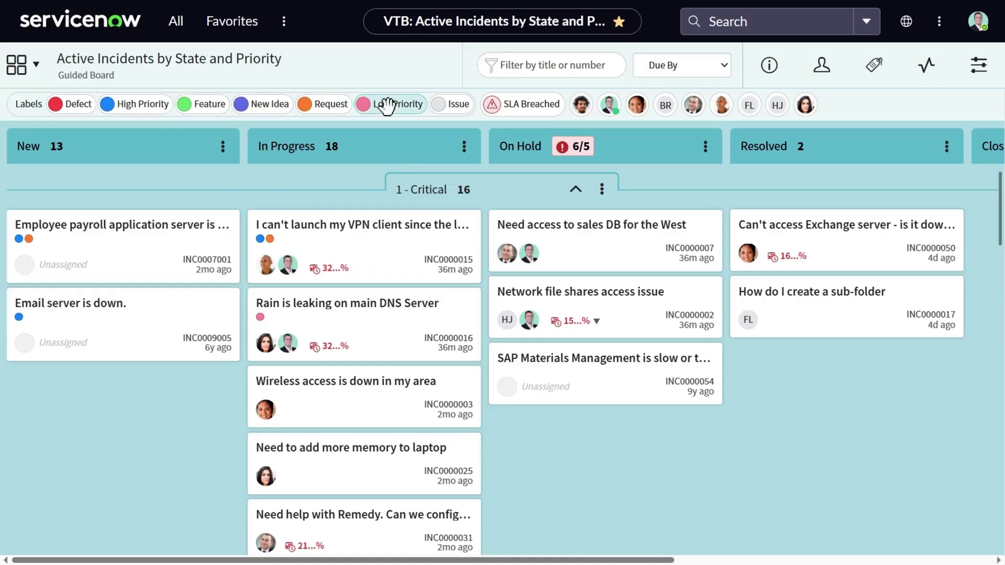
left_click_drag(459, 104, 122, 322)
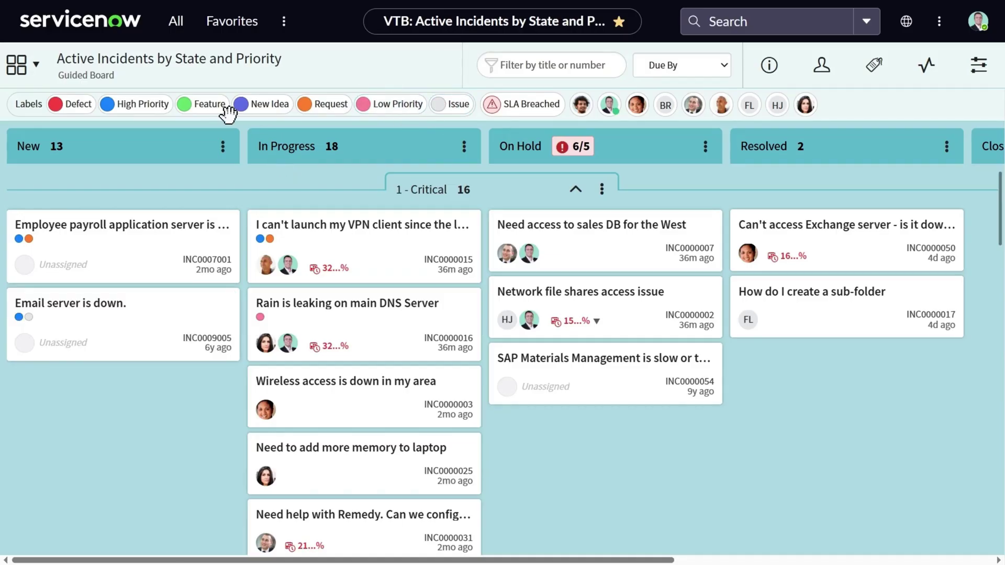
left_click_drag(197, 105, 597, 239)
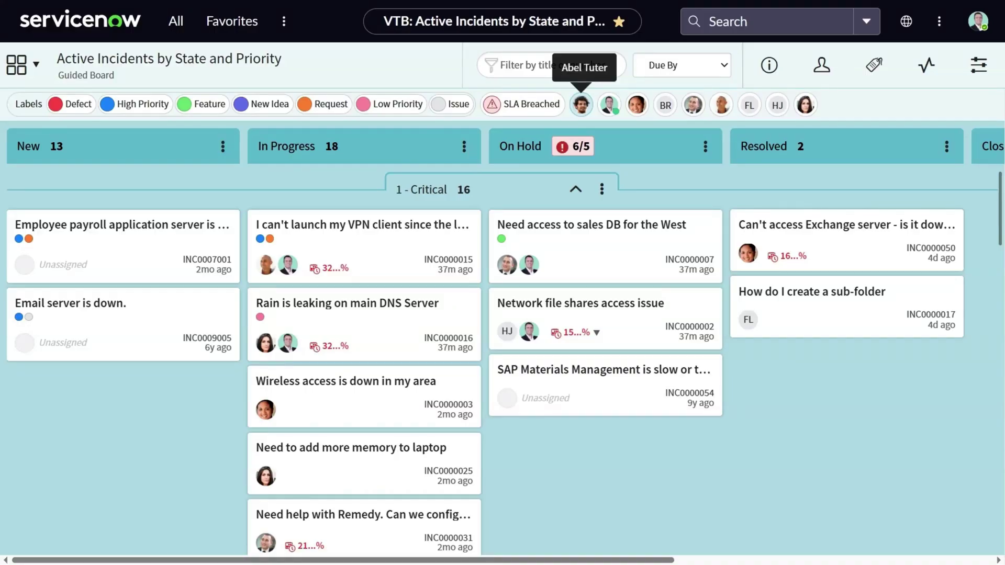
Assign a member as payroll card's primary assignee and add members to the sub-folder and Wireless access cards.
left_click_drag(581, 105, 134, 233)
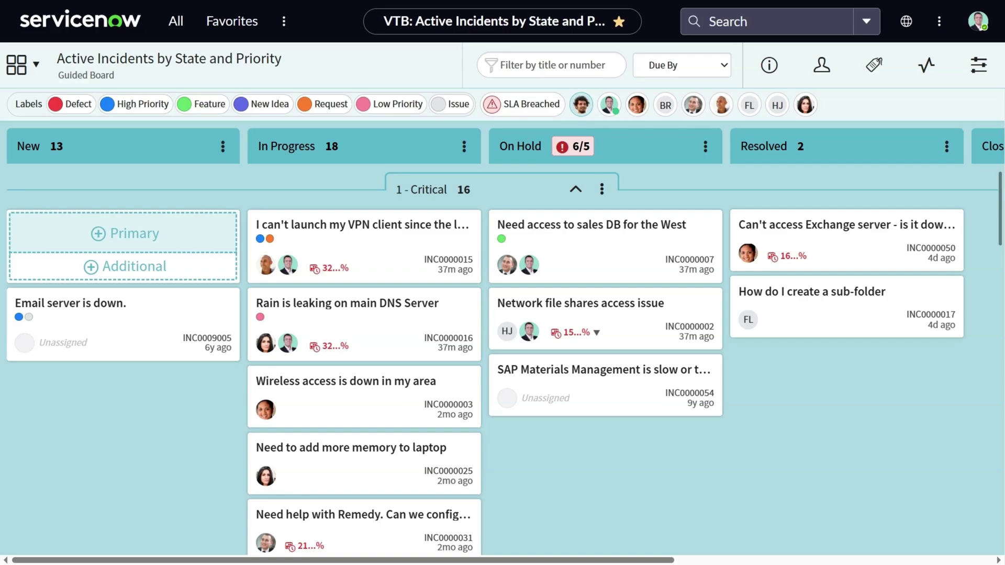
left_click_drag(134, 233, 134, 234)
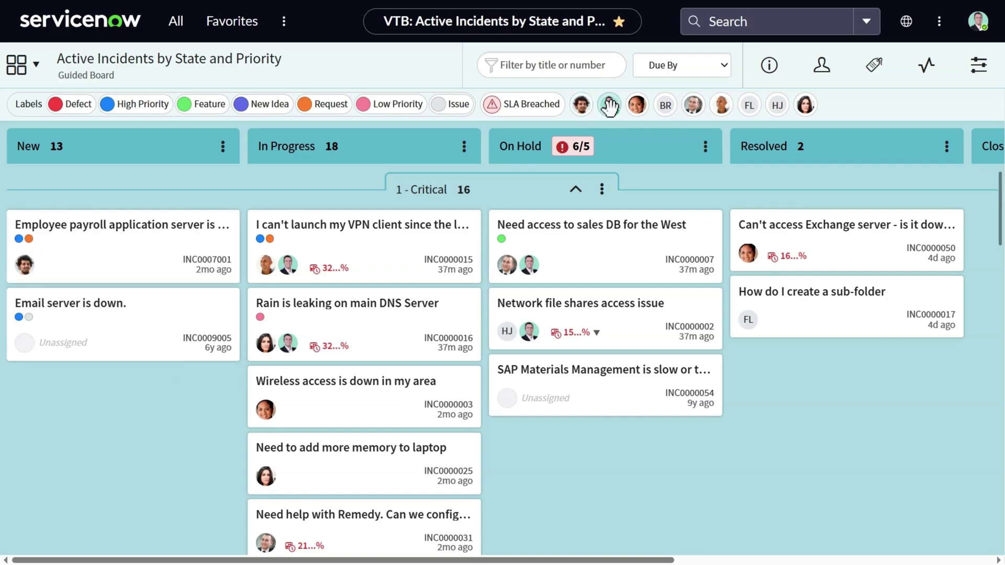
mouse_move(609, 105)
left_mouse_down()
mouse_move(606, 235)
mouse_move(847, 296)
left_mouse_up()
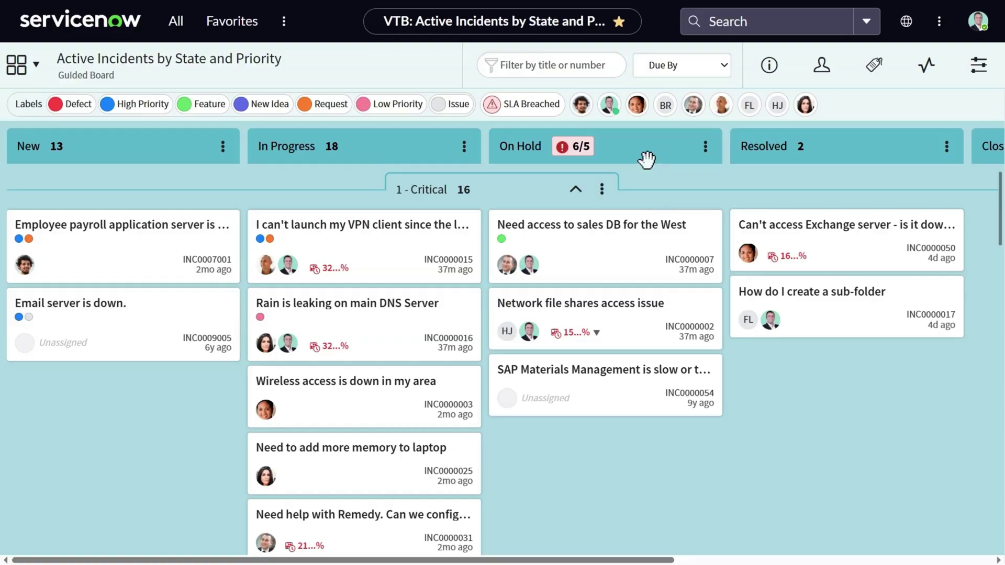
mouse_move(601, 111)
left_mouse_down()
mouse_move(363, 400)
mouse_move(369, 389)
left_mouse_up()
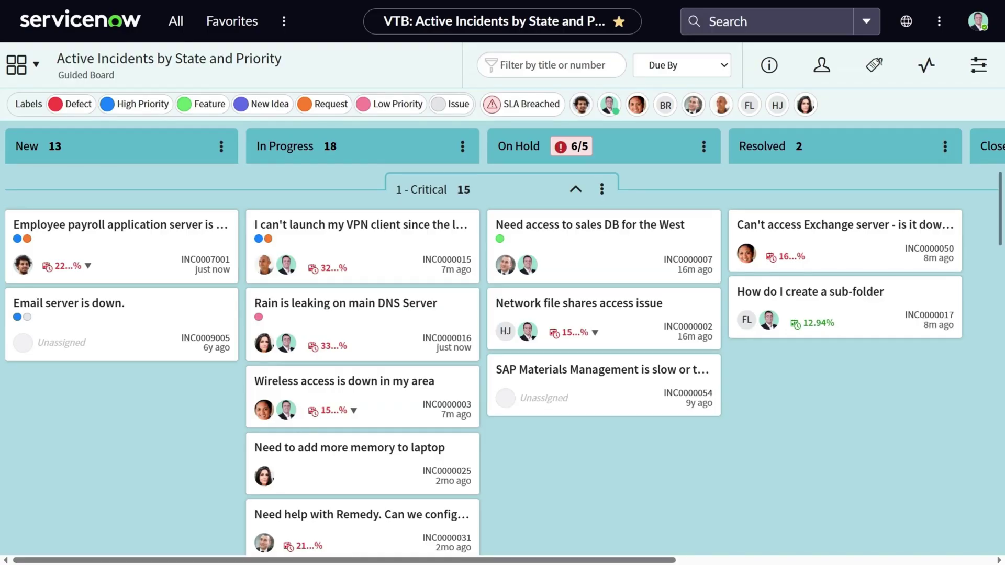
Open the Rain is leaking on main DNS Server incident's detail view.
left_click(302, 317)
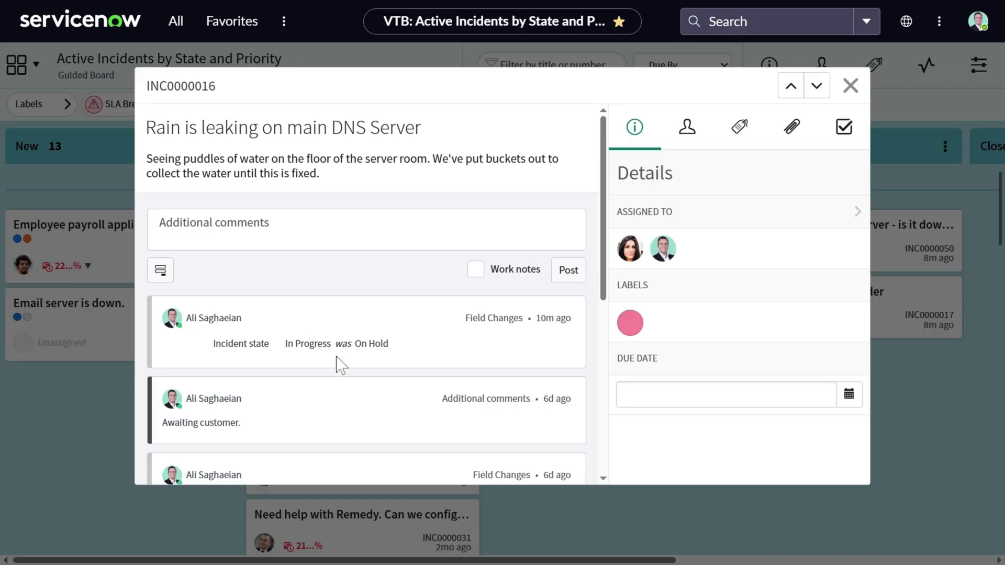
scroll(605, 314, "down", 2)
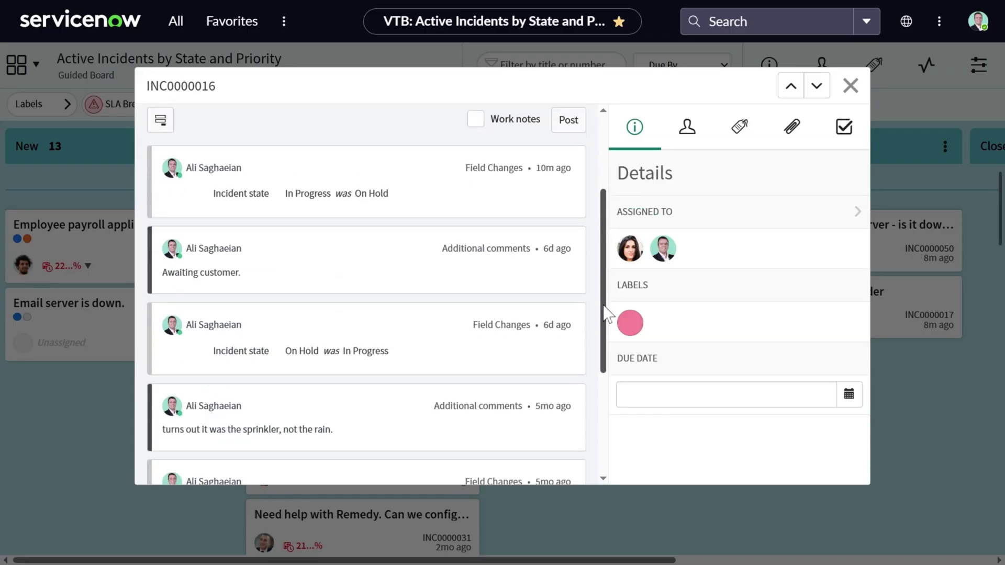
left_click_drag(605, 315, 606, 415)
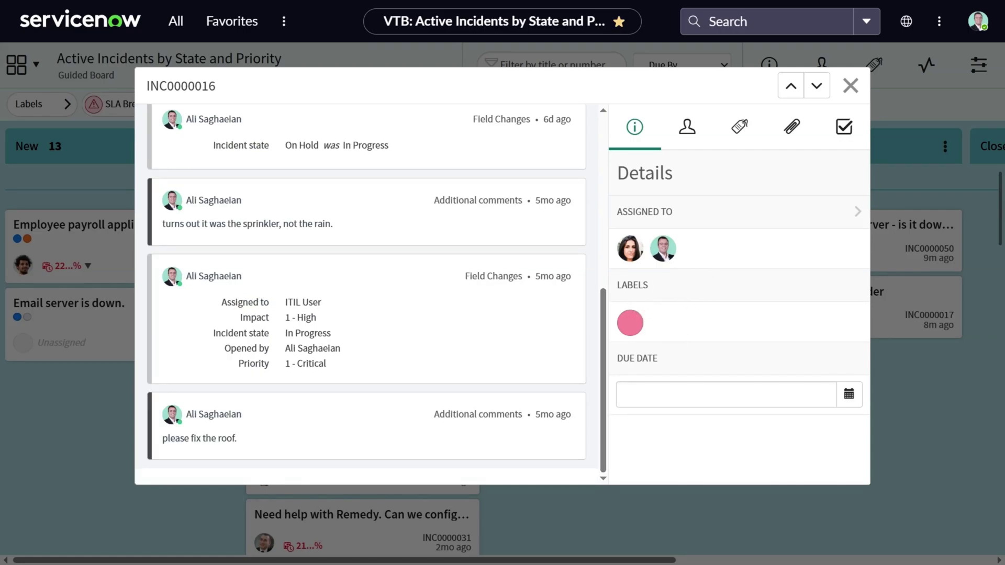
scroll(544, 162, "up", 5)
scroll(542, 162, "up", 5)
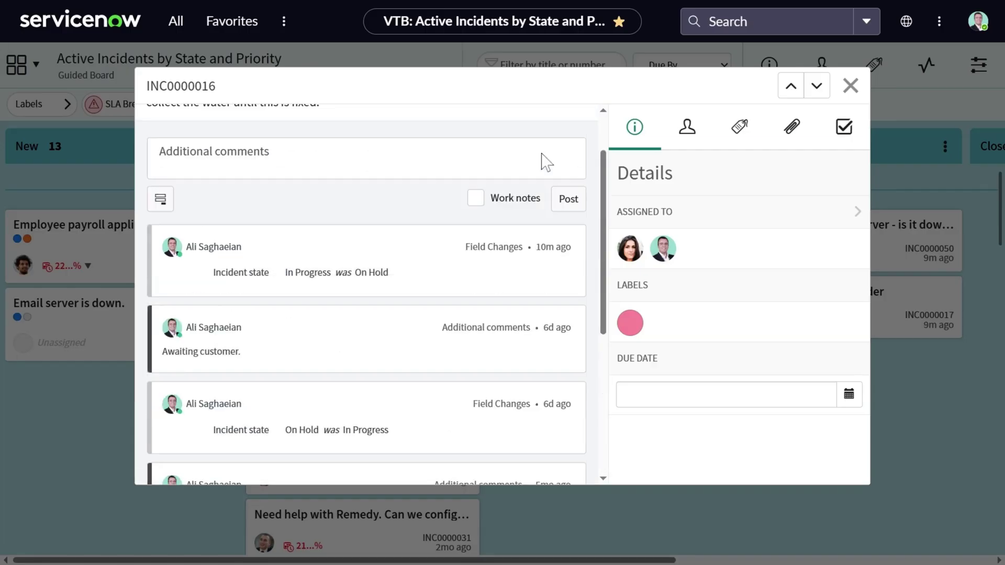
scroll(545, 162, "up", 3)
scroll(546, 162, "up", 2)
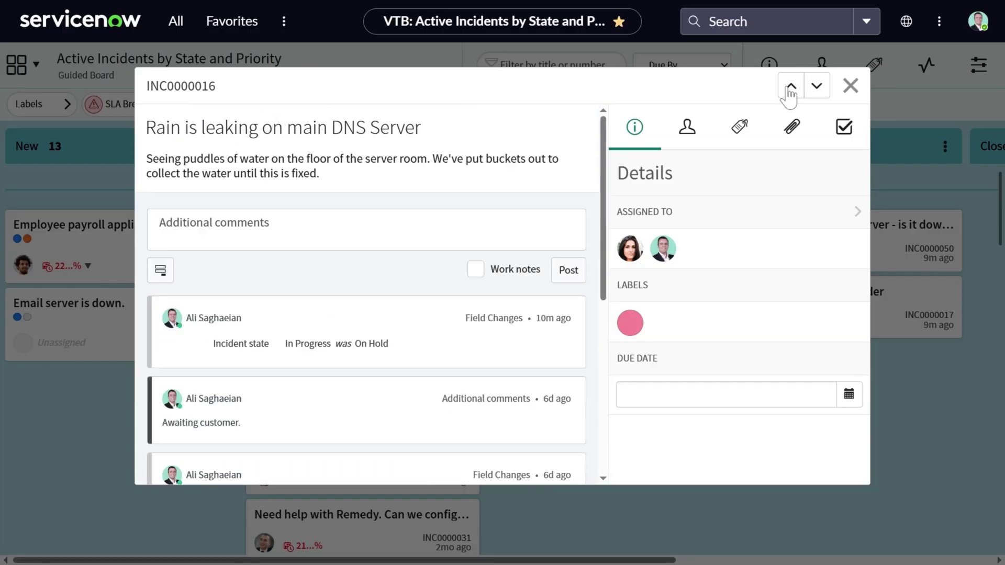
Retitle the Network file shares incident as Network file sharing access issue.
left_click(850, 86)
left_click(566, 315)
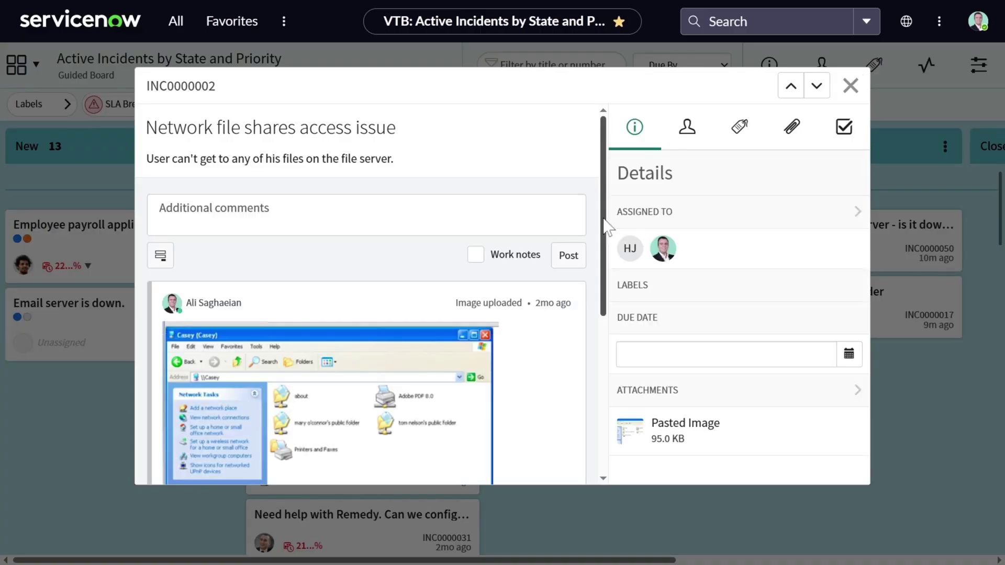
left_click_drag(604, 221, 617, 386)
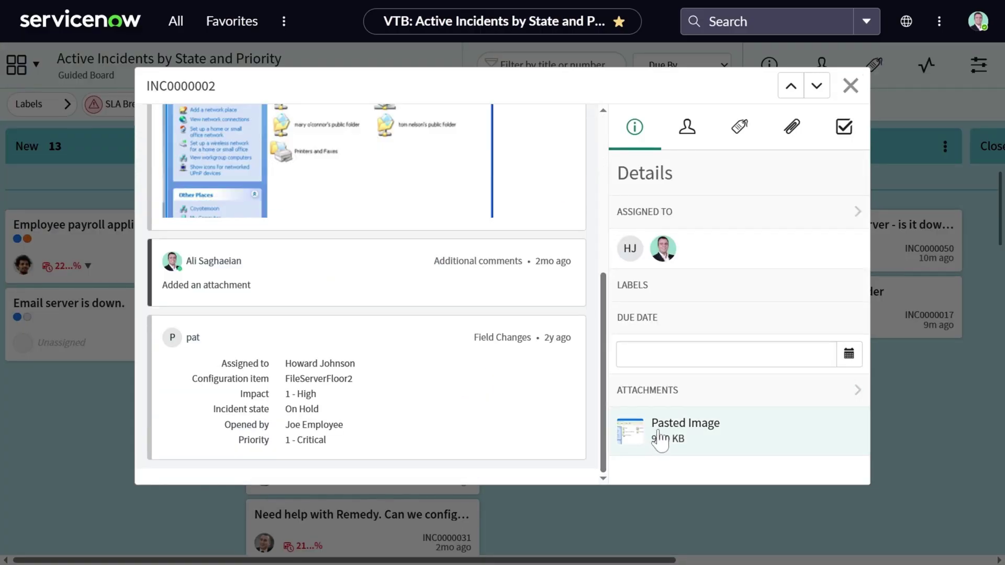
scroll(521, 277, "up", 5)
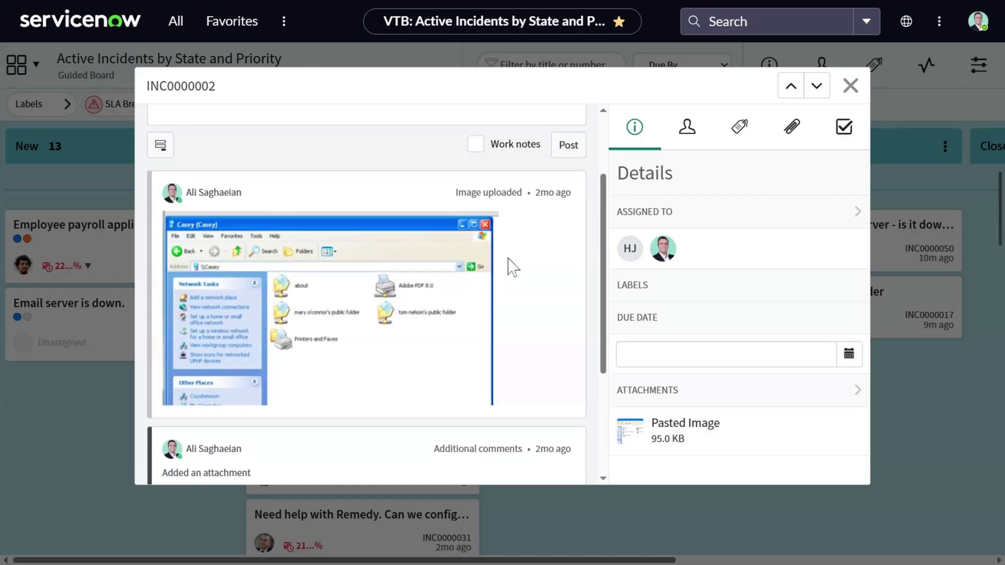
scroll(509, 265, "up", 5)
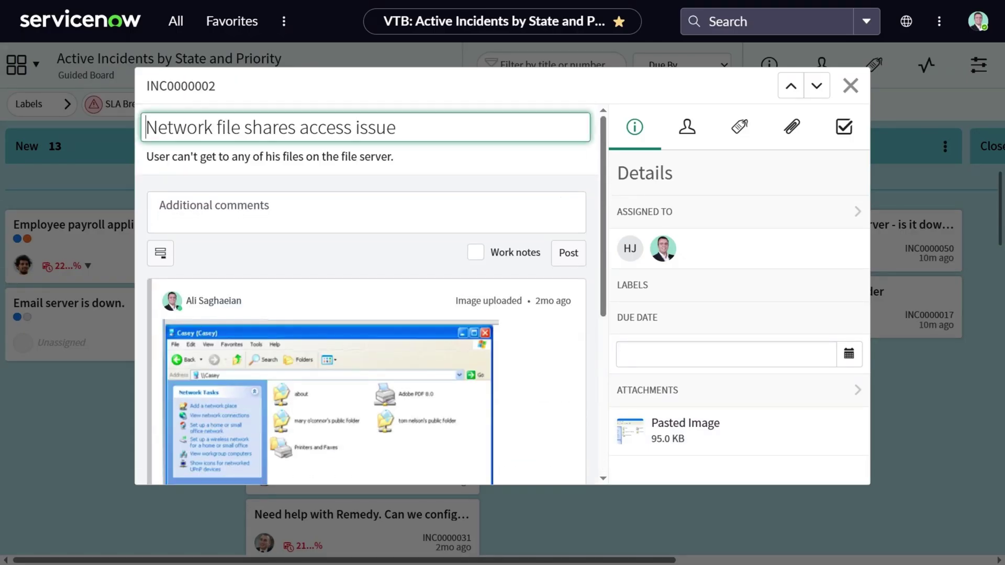
left_click(295, 127)
key("Delete")
key("Delete")
type("in")
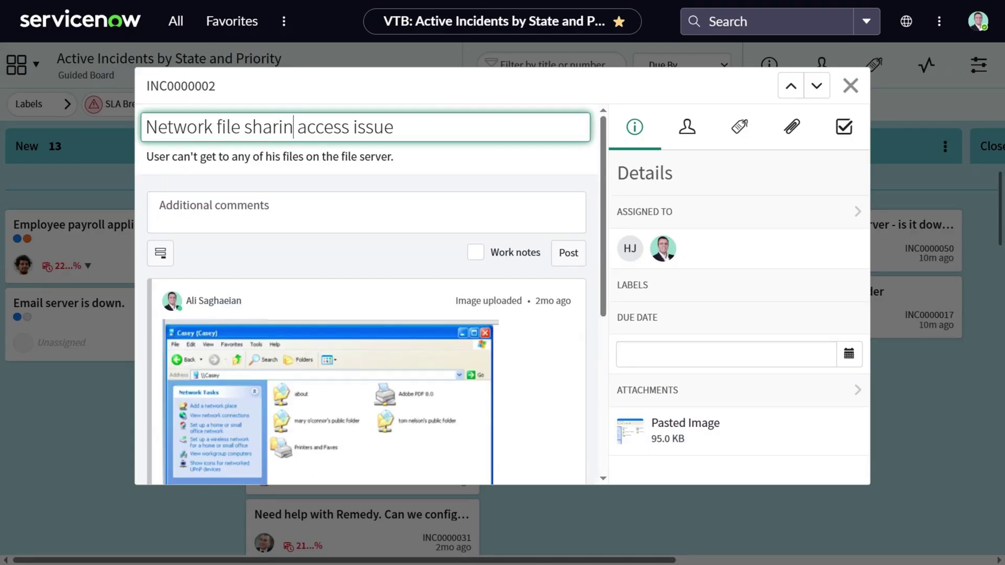
type("g")
left_click(336, 192)
Edit the incident description so it begins with Users.
left_click(381, 169)
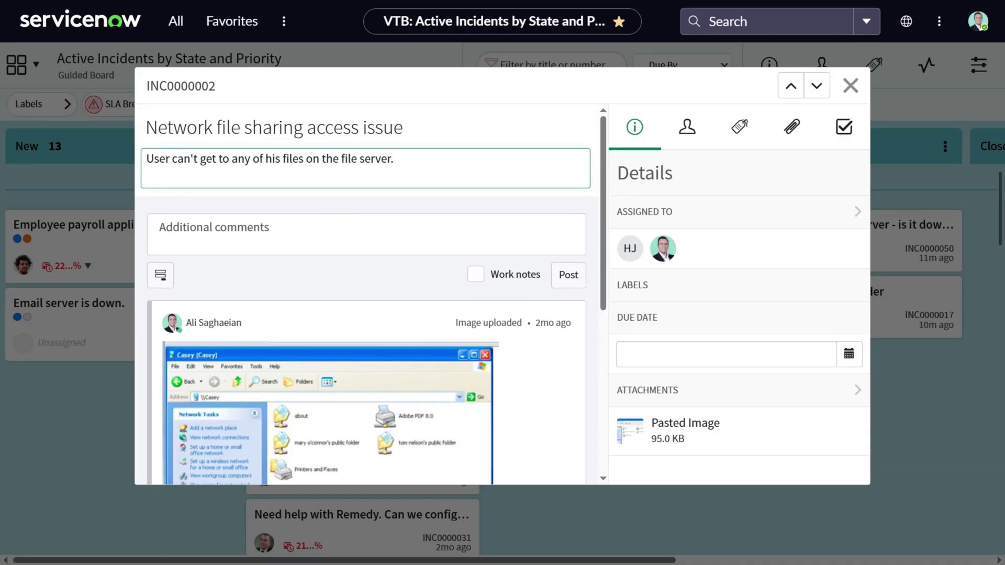
type("s")
left_click(266, 283)
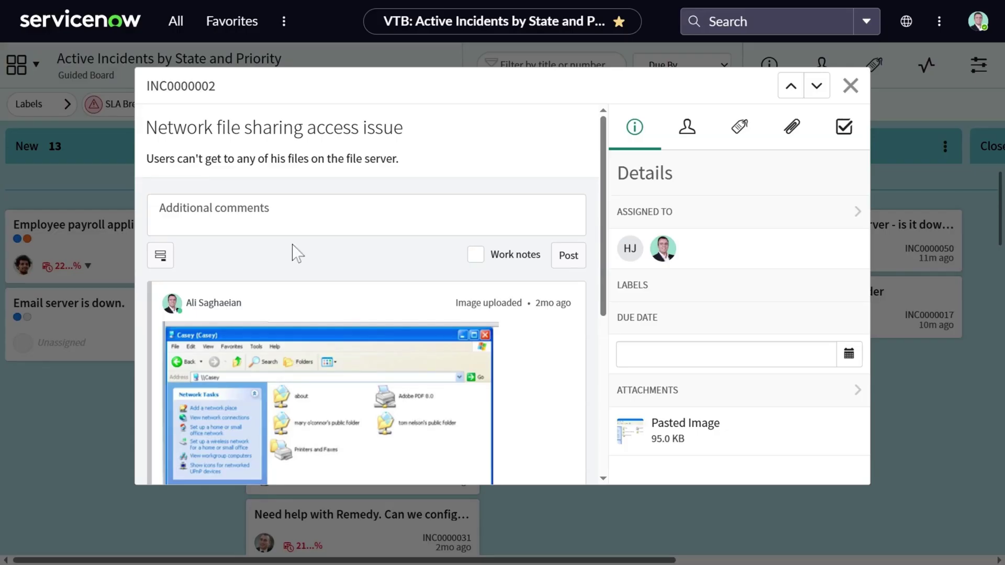
type("L")
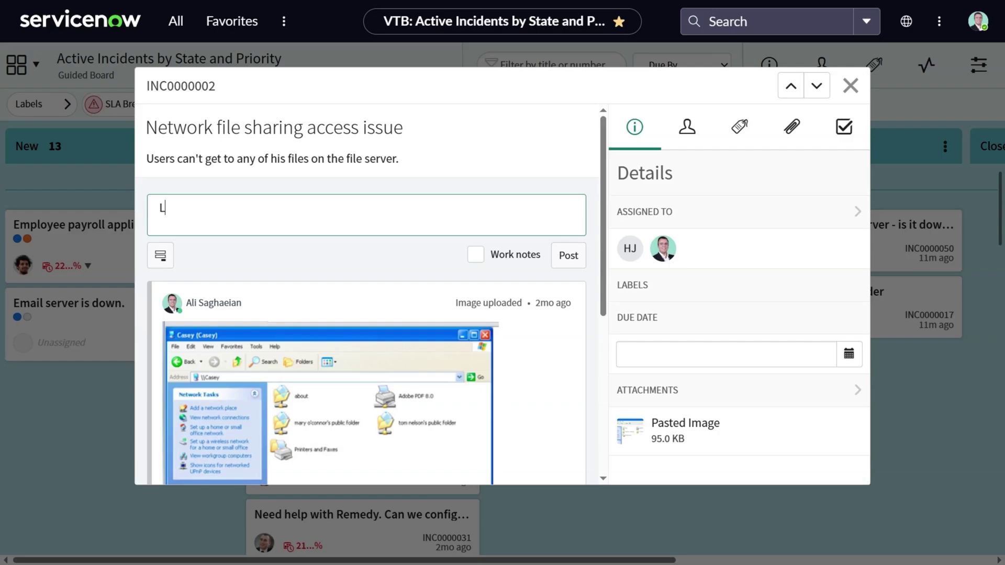
type("ooking into it.")
Post the Looking into it comment, then a work note @-mentioning a colleague.
left_click(565, 258)
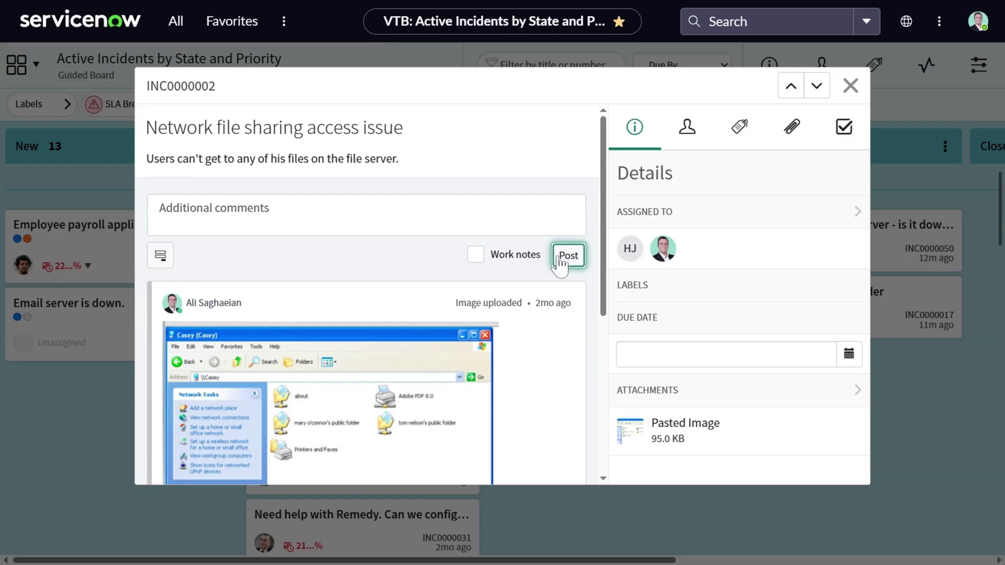
left_click(475, 255)
left_click(159, 209)
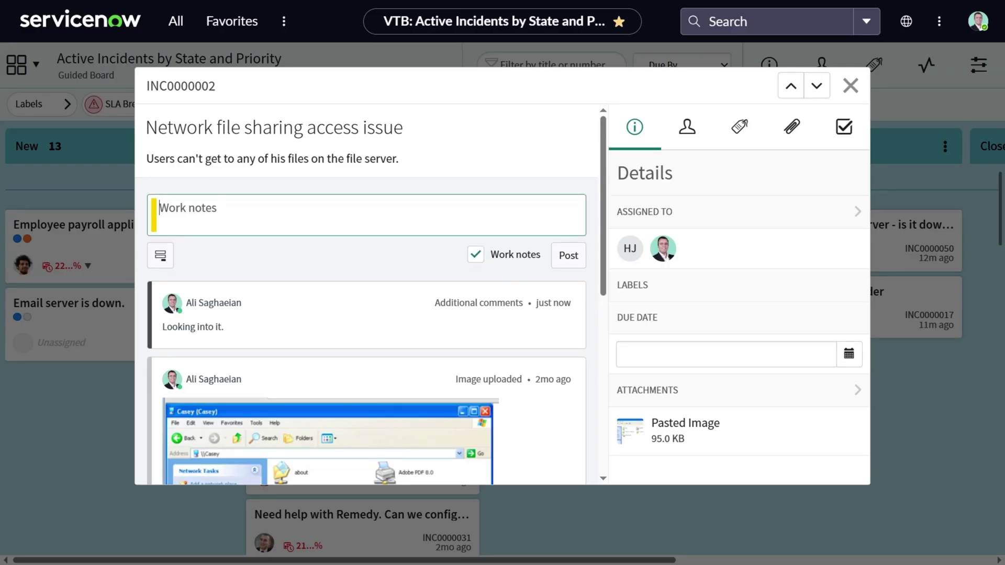
type("Can you please check this out? ")
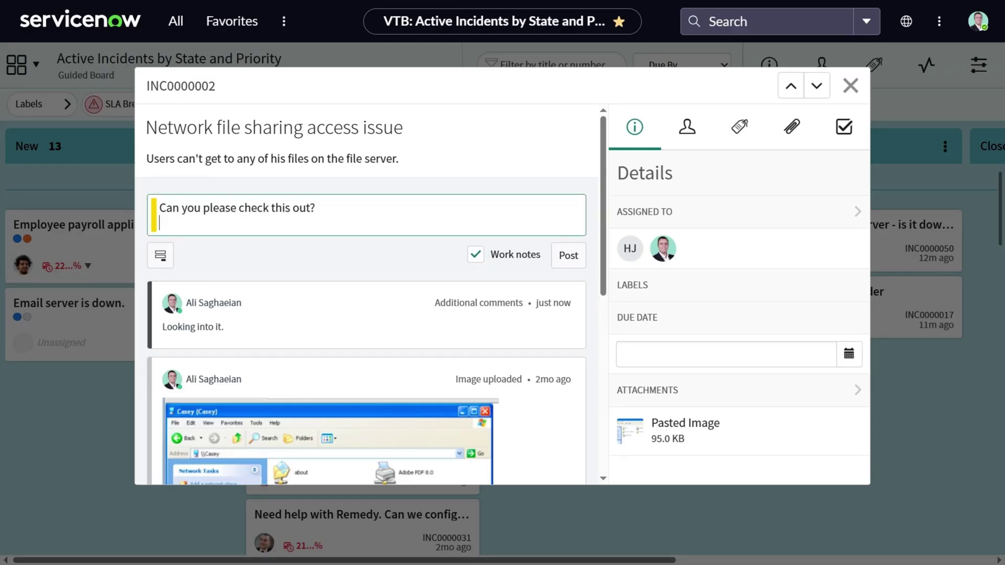
type("@Abel Tut")
key("Return")
left_click(567, 255)
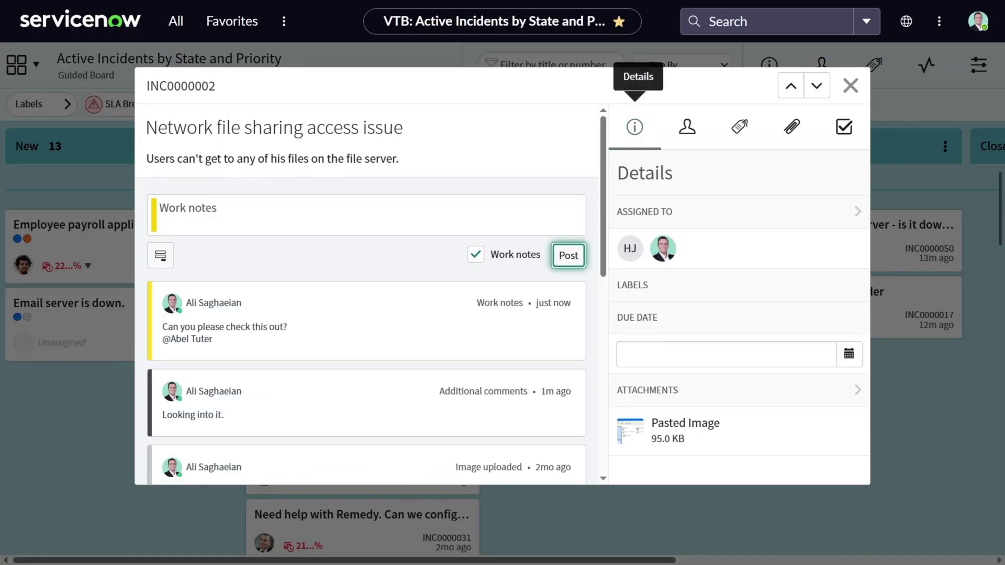
Show the Assignees list for the network file sharing incident card.
left_click(686, 130)
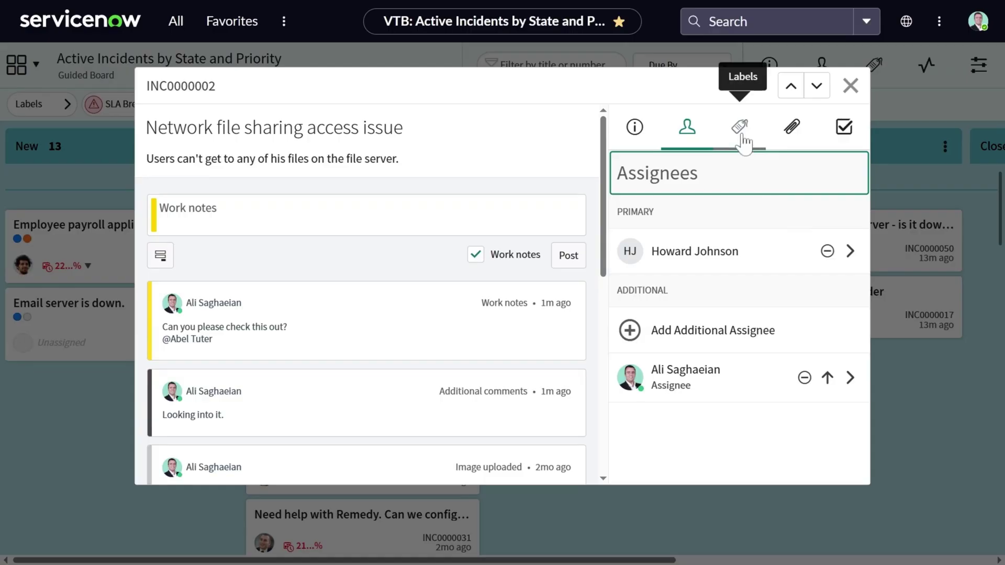
Toggle on the Feature and Request labels for the card.
left_click(740, 128)
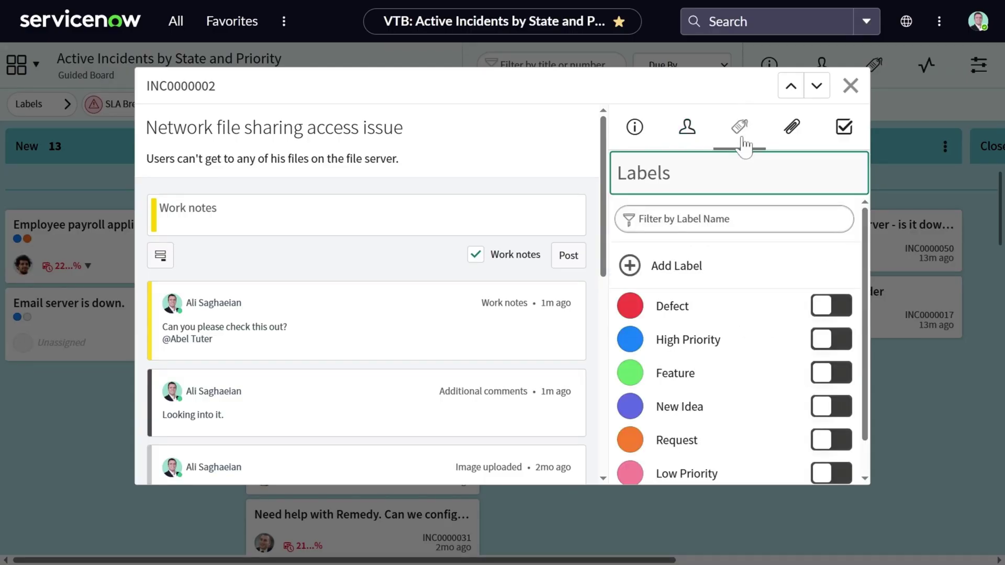
scroll(766, 296, "down", 1)
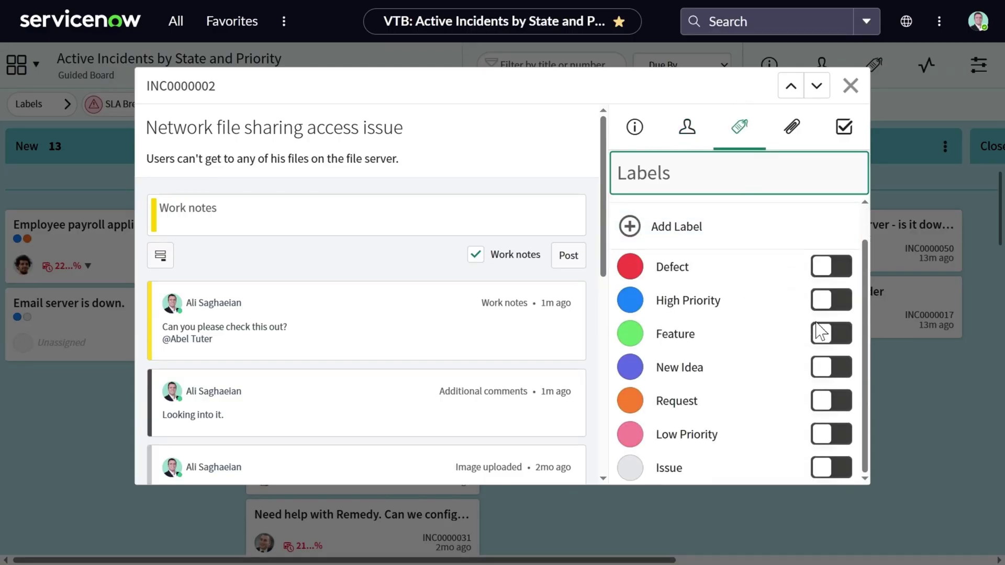
left_click(834, 345)
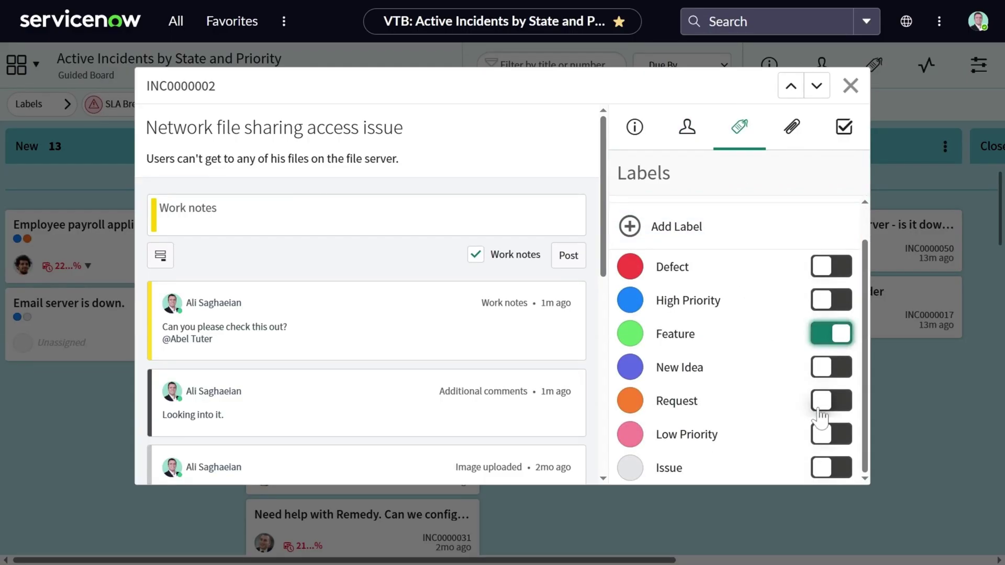
left_click(817, 409)
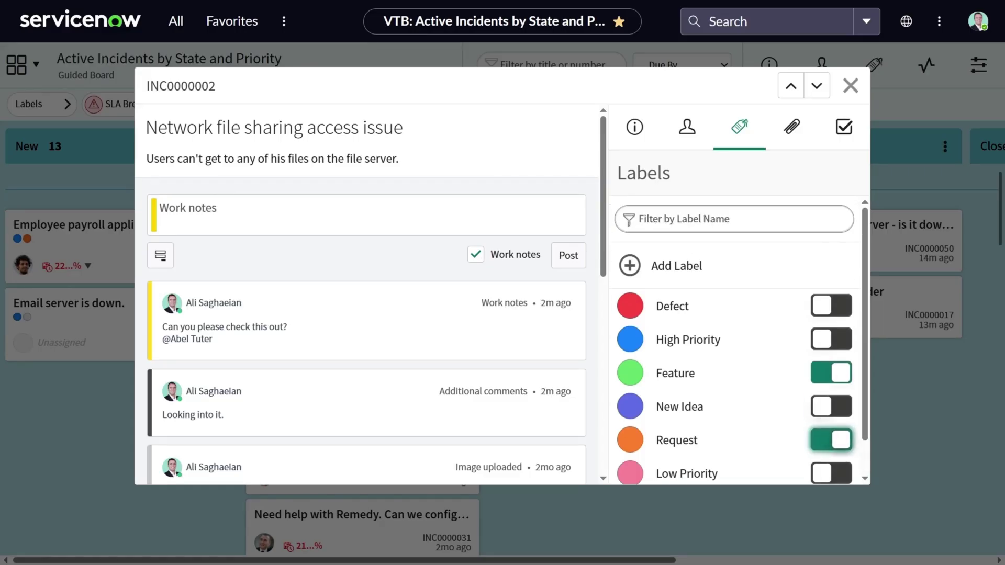
left_click(795, 133)
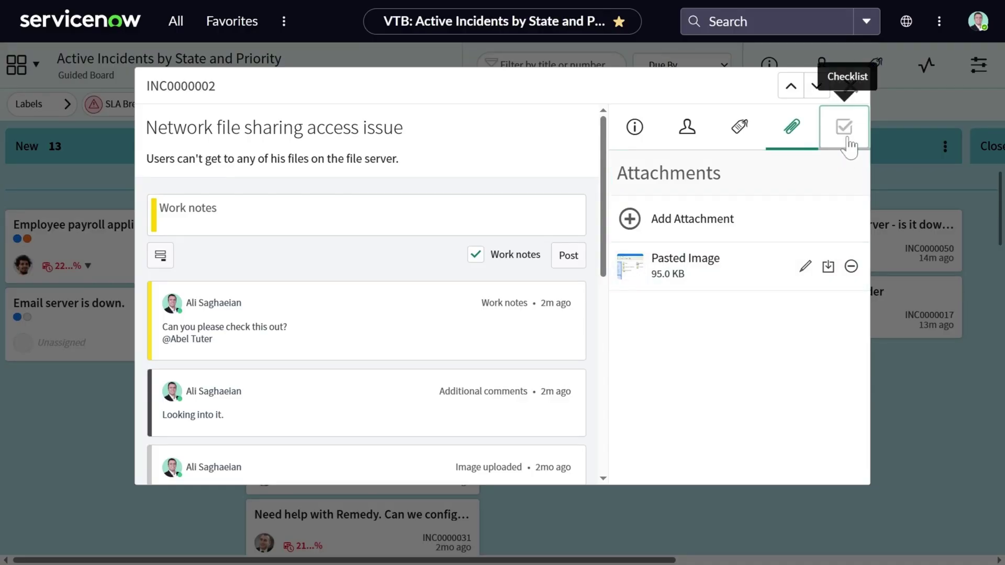
Add checklist items Review access, Assign role and Test access to the card.
left_click(845, 133)
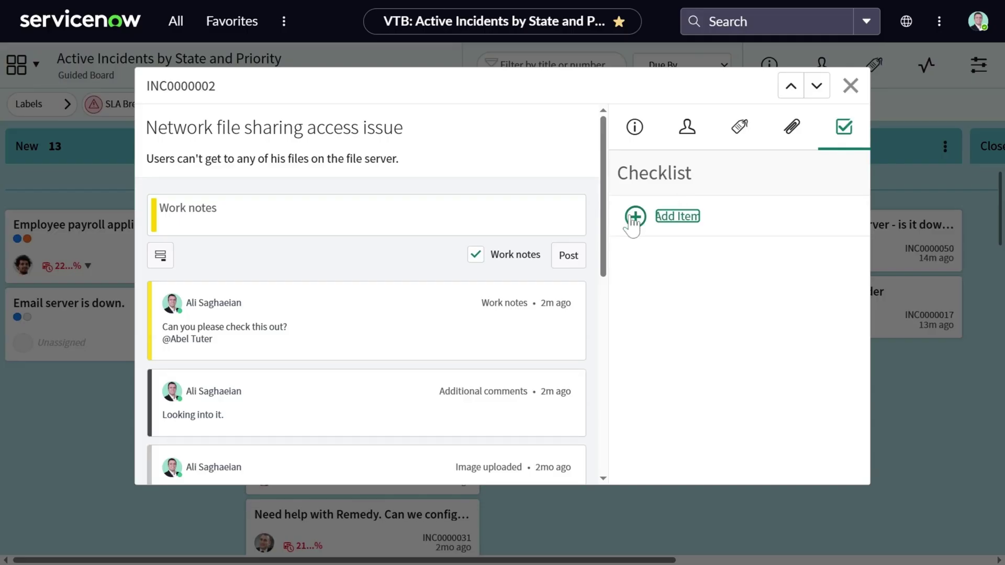
left_click(632, 216)
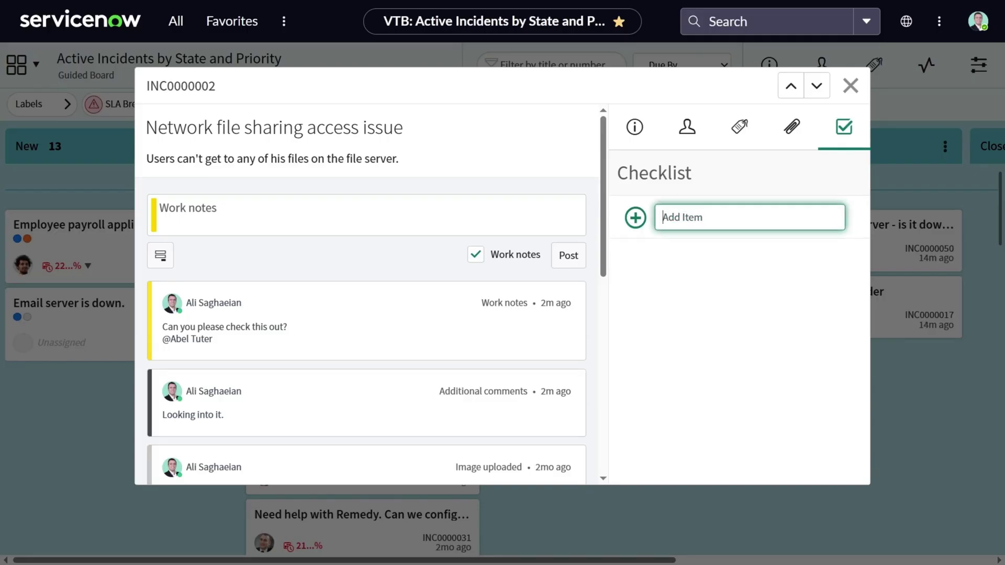
type("Review access")
key("Return")
type("Assign r")
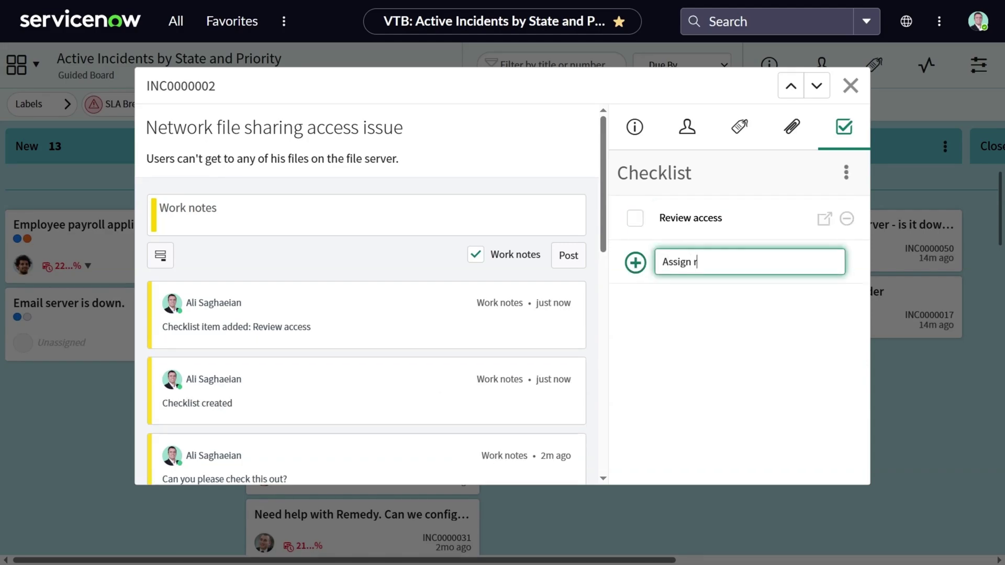
type("ole")
key("Return")
left_click(664, 307)
type("T")
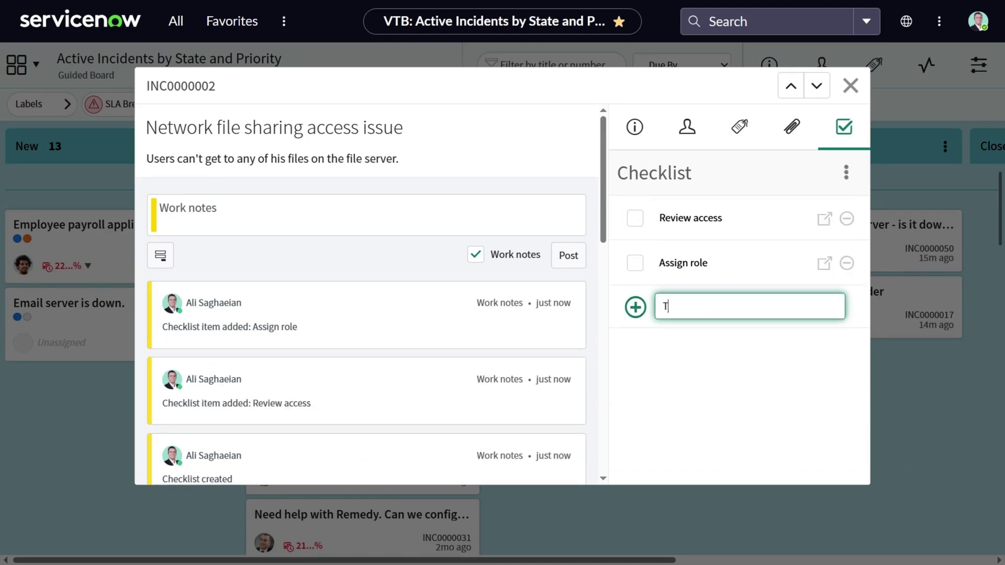
type("est access")
key("Return")
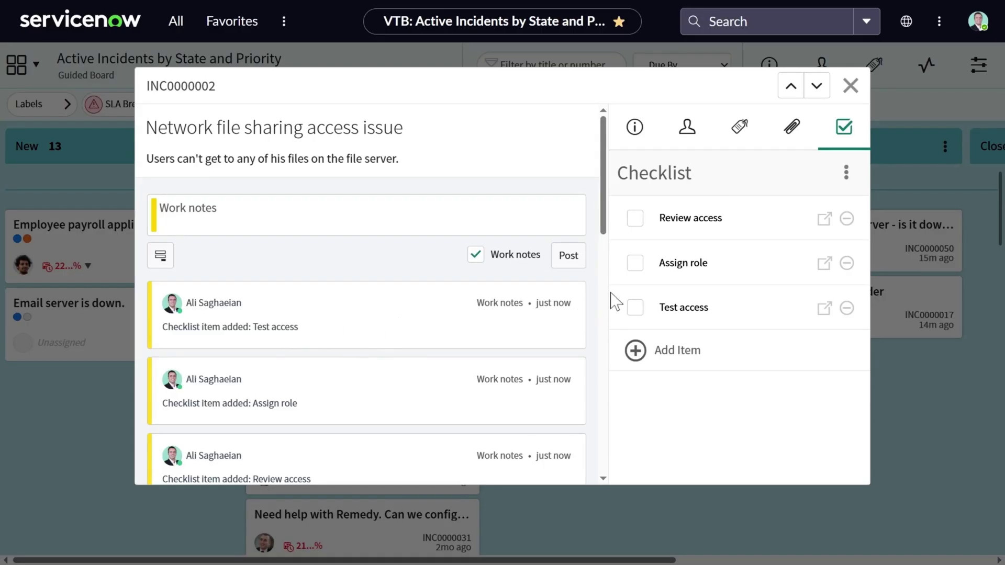
Check off Review access and Assign role, then glance at the checklist options menu.
mouse_move(635, 219)
left_click(636, 218)
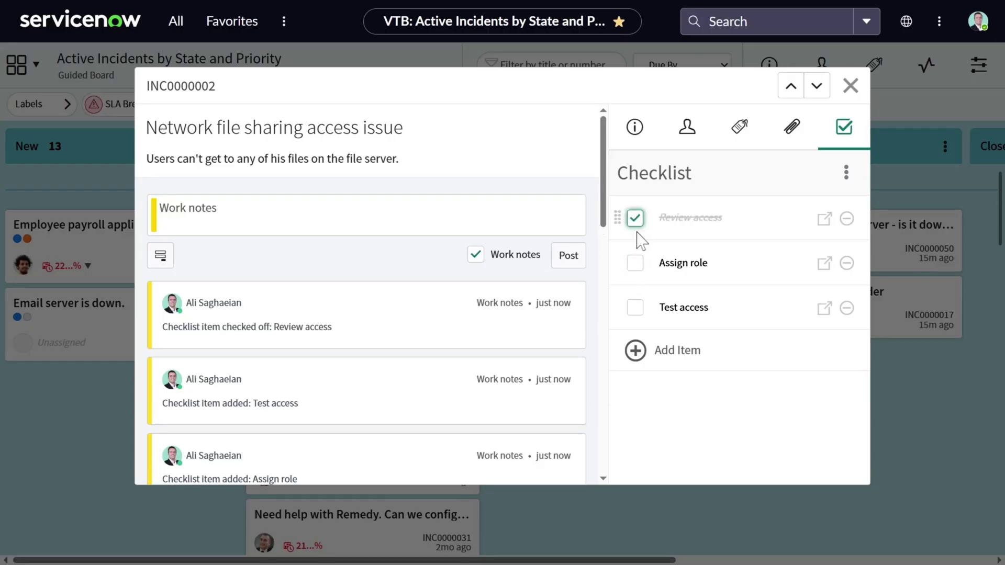
left_click(635, 263)
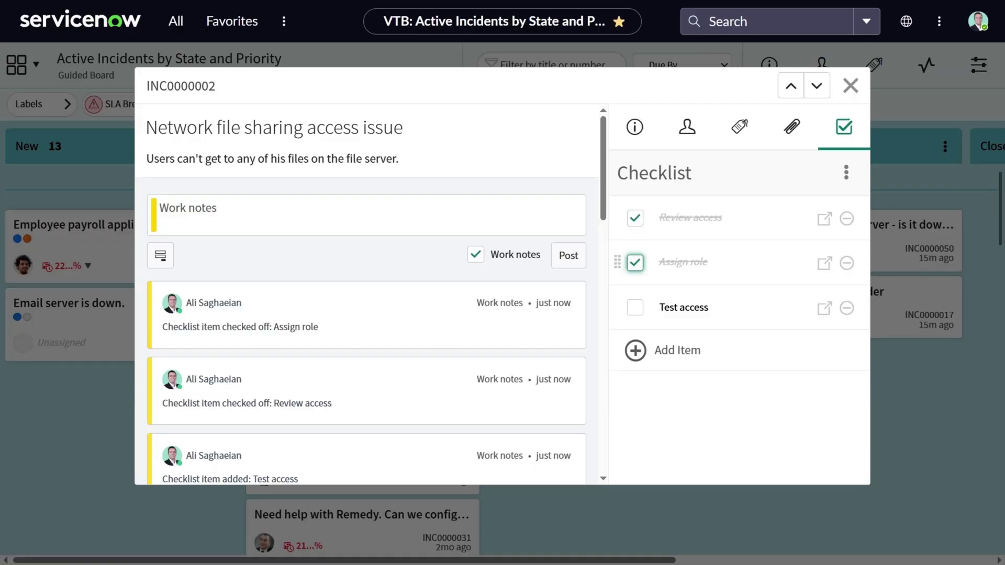
left_click(845, 174)
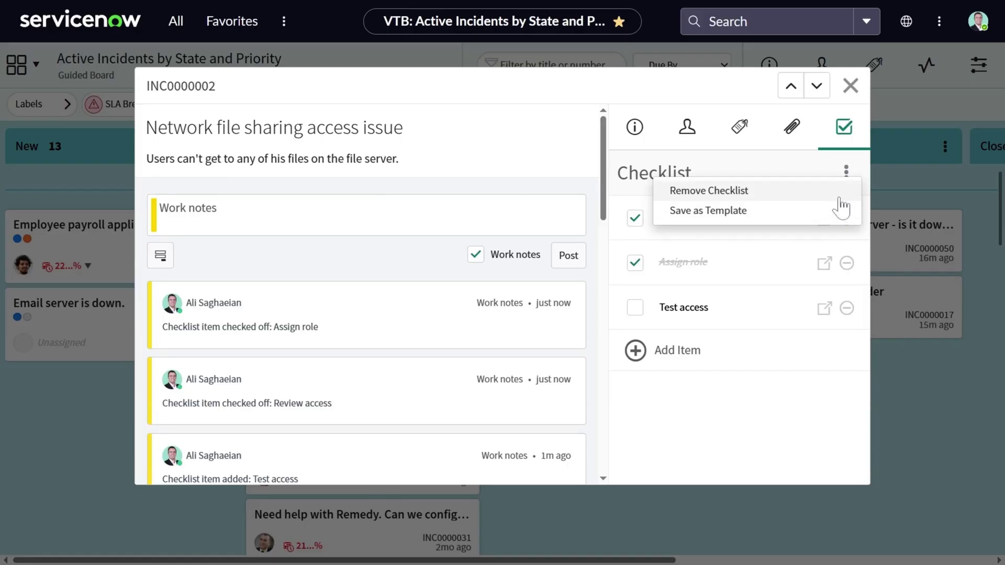
left_click(785, 169)
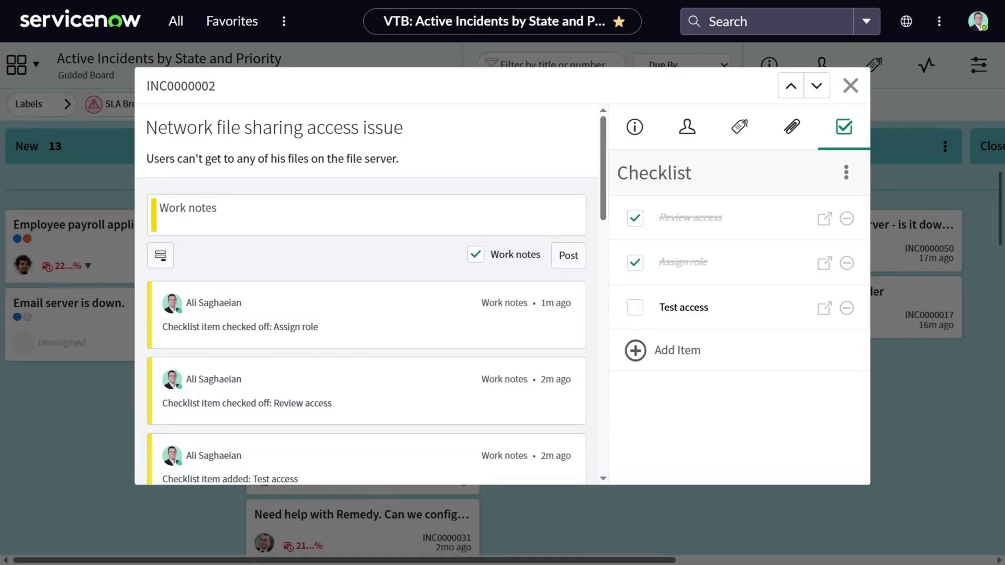
Set INC0000002's subcategory to Wireless, update it and return to the board.
left_click(182, 88)
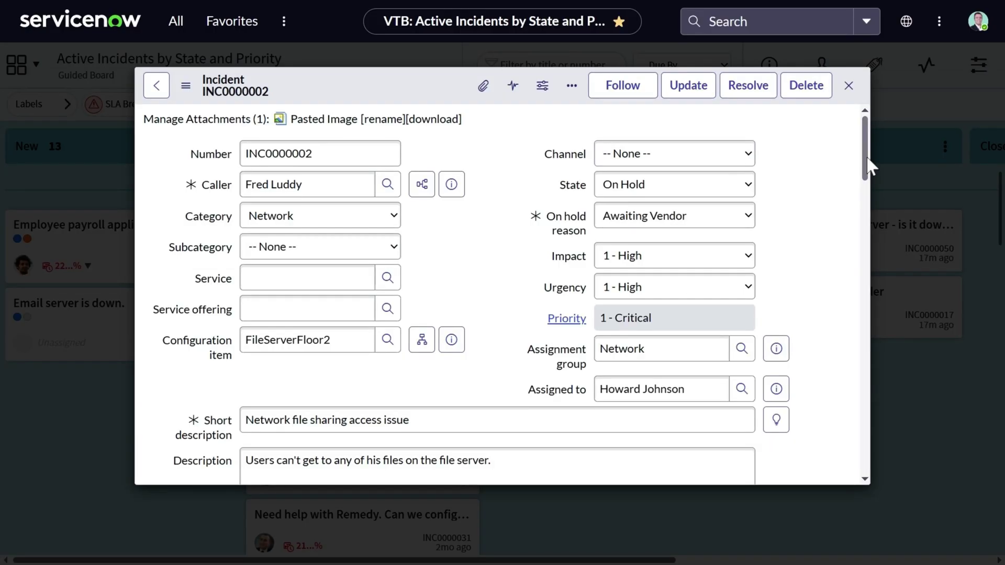
mouse_move(870, 166)
left_mouse_down()
mouse_move(883, 449)
mouse_move(861, 147)
left_mouse_up()
left_click(320, 247)
key("w")
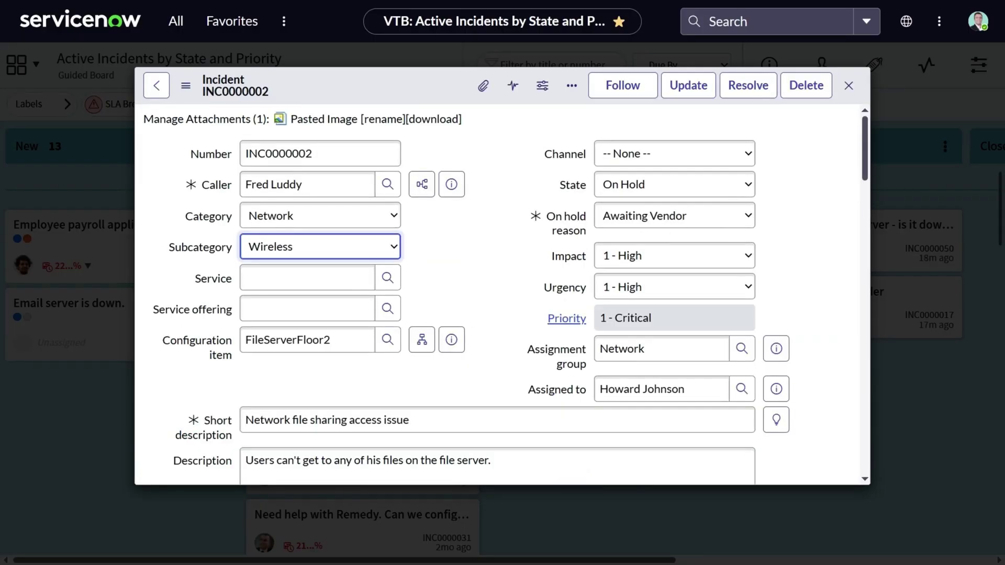
left_click(688, 89)
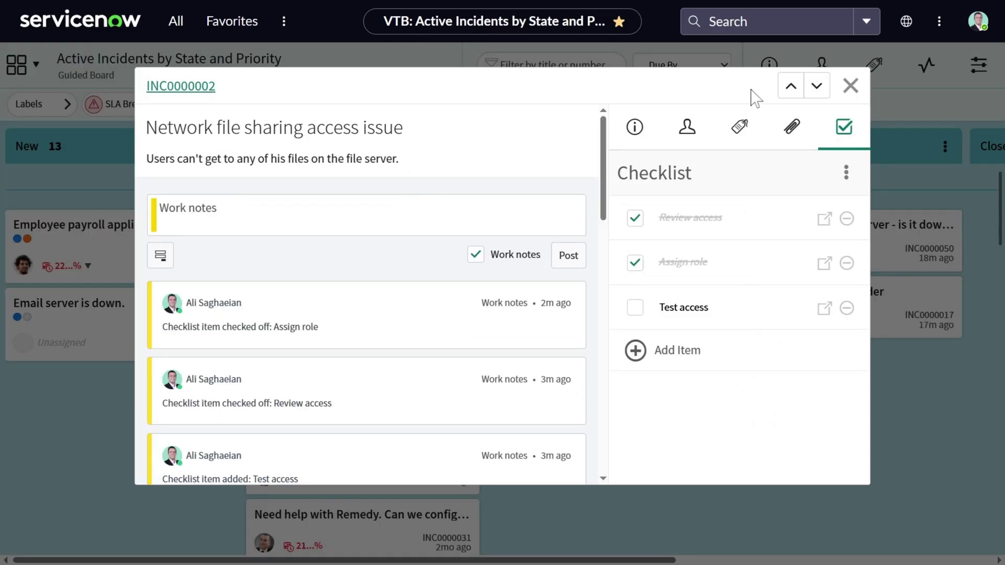
left_click(850, 86)
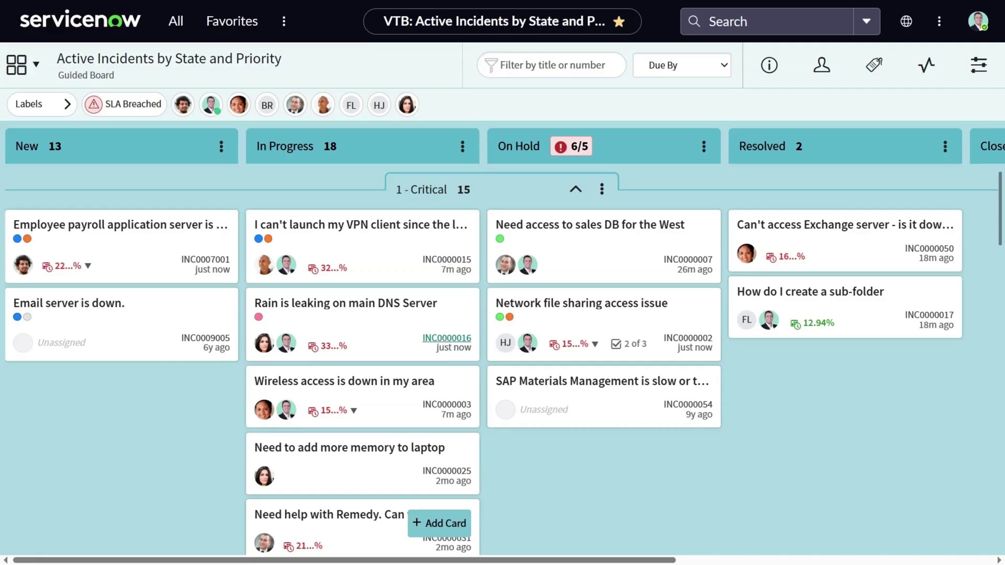
left_click(447, 338)
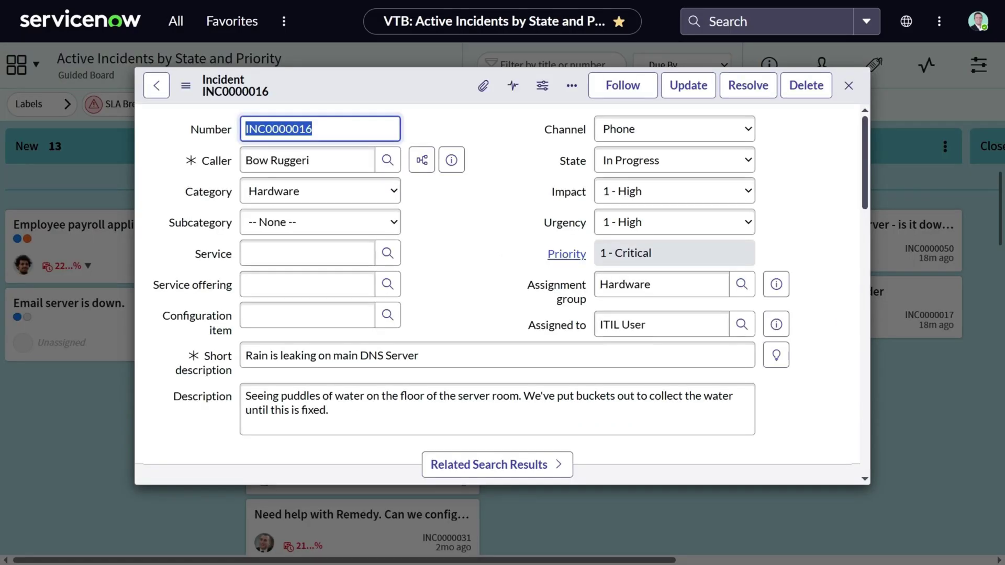
left_click(848, 85)
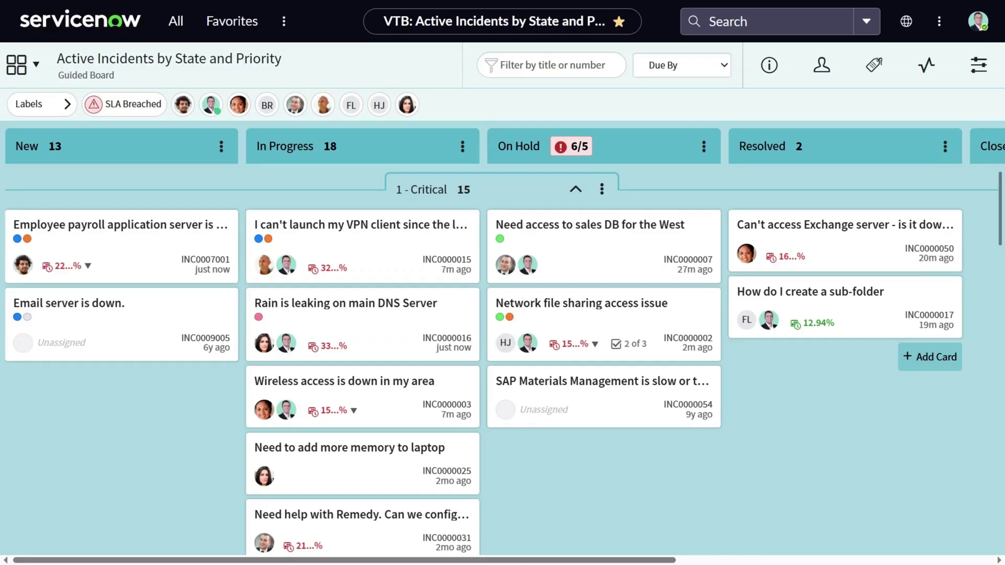
mouse_move(197, 423)
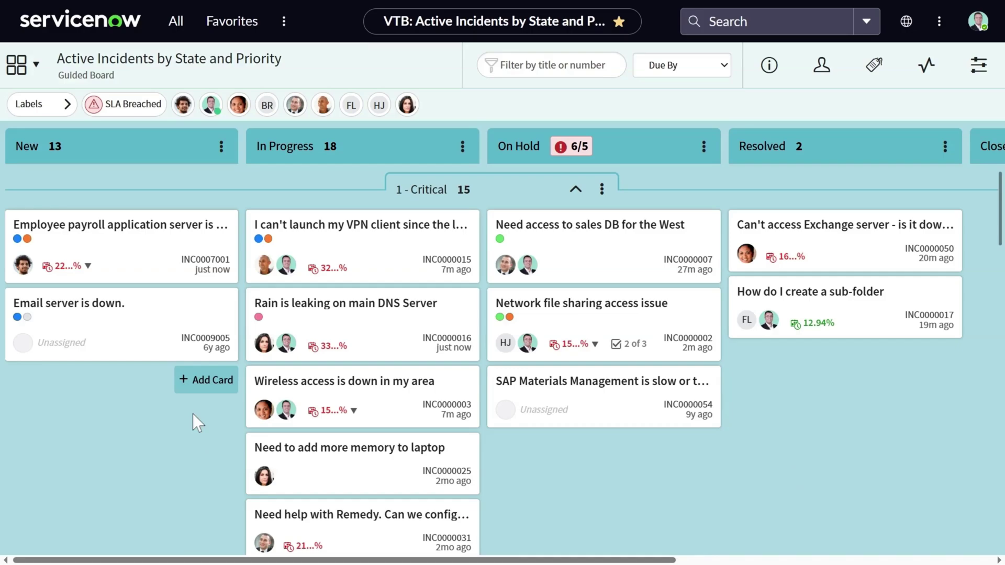
Create a new incident with a caller and short description Windows Server is Down today!, and submit it.
left_click(200, 385)
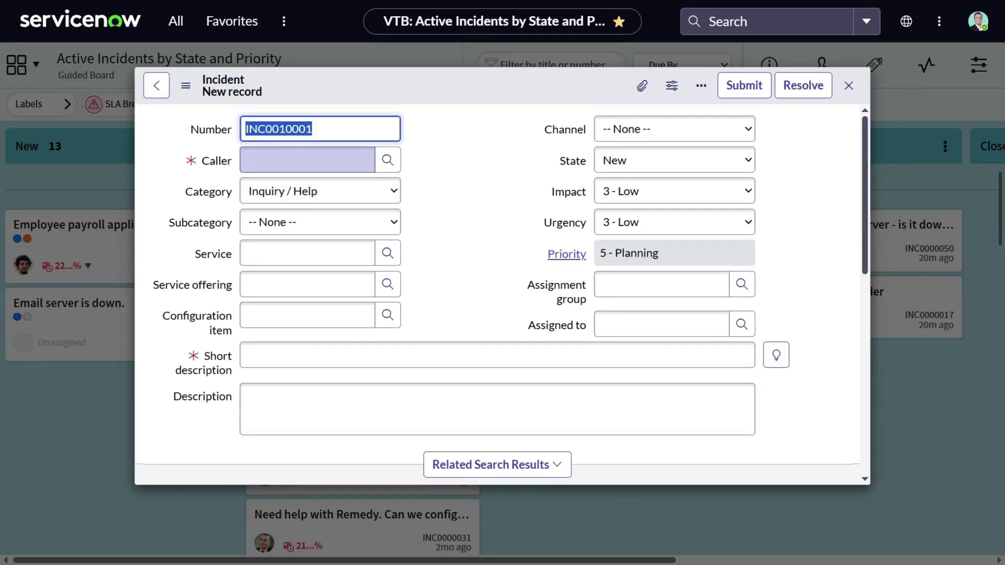
key("Tab")
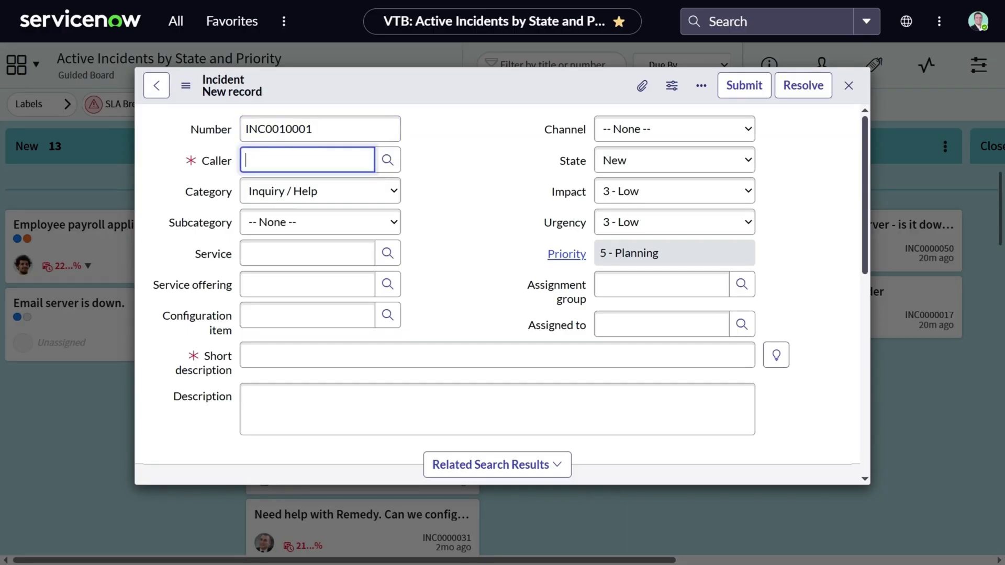
type("Ali Sa")
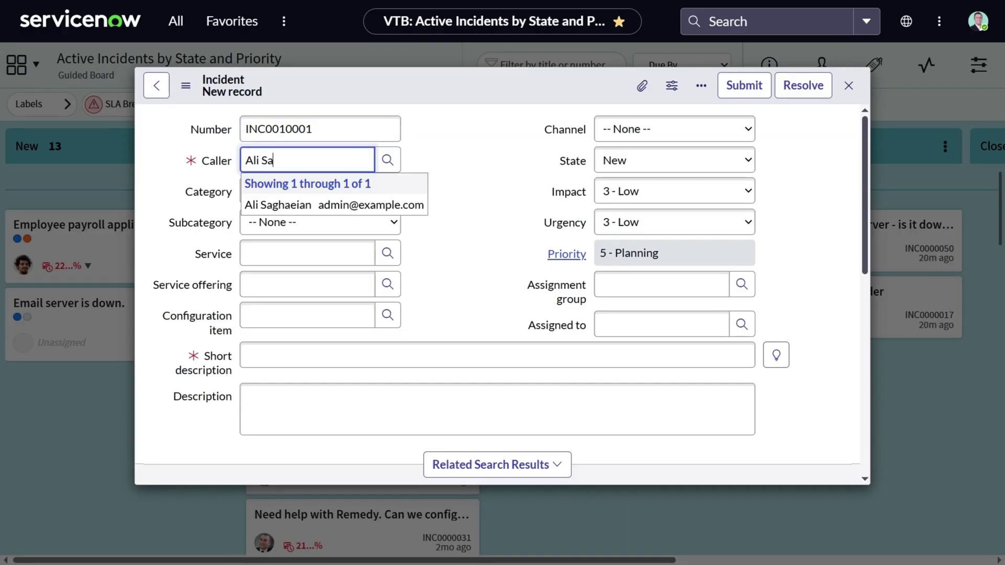
left_click(290, 207)
left_click(314, 355)
type("Windows Serve")
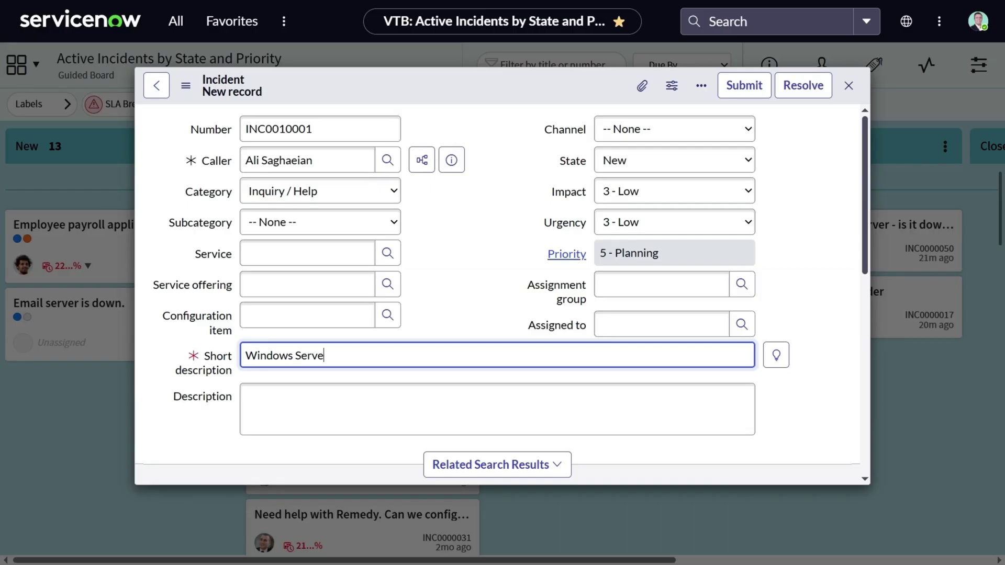
type("r is Down today!")
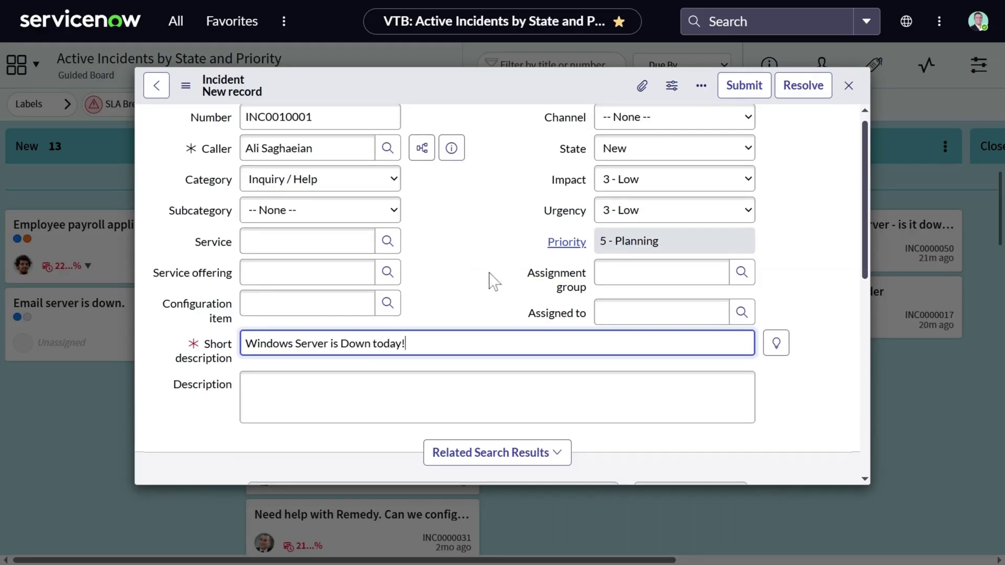
left_click(738, 94)
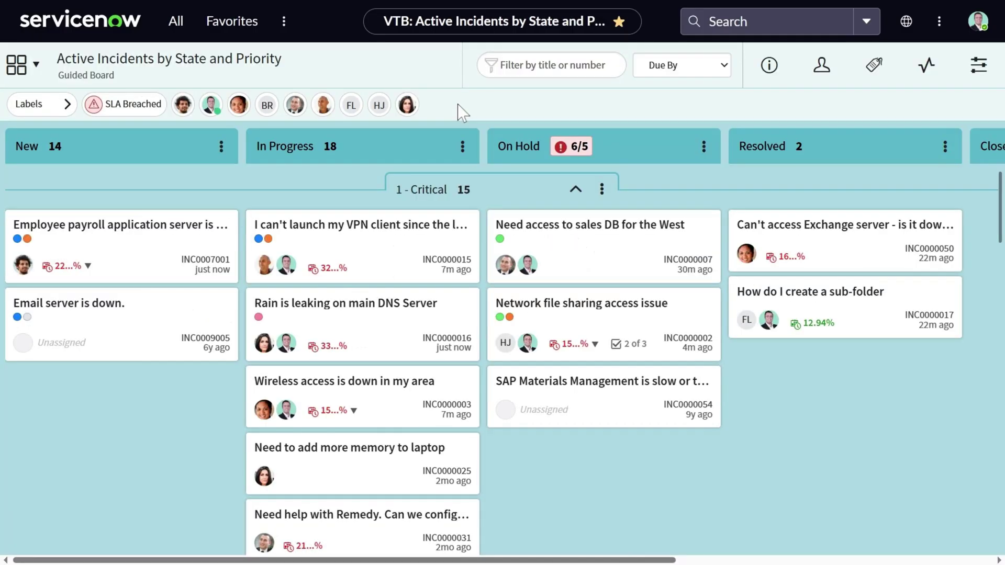
scroll(196, 445, "down", 4)
scroll(196, 445, "down", 2)
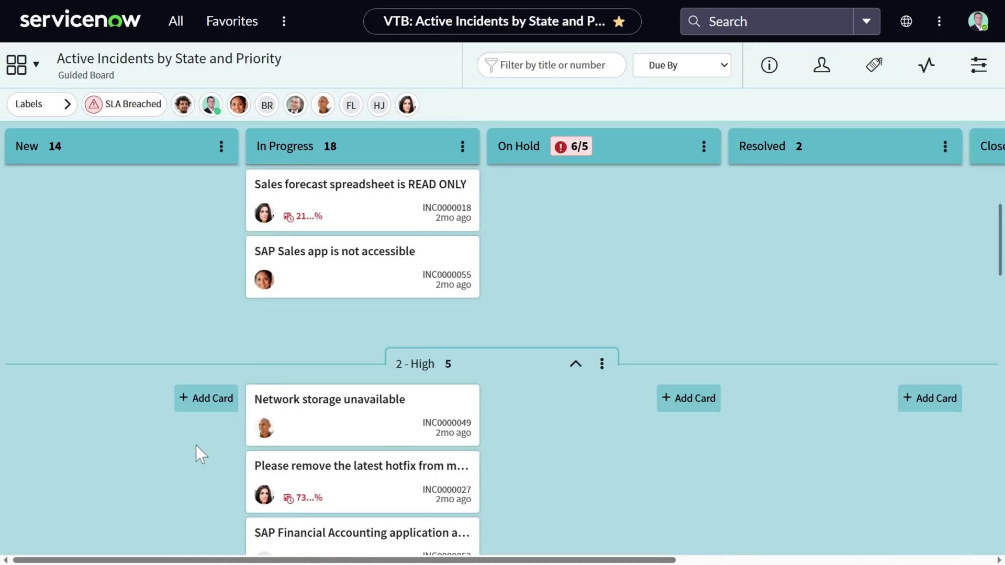
scroll(195, 446, "down", 10)
scroll(195, 445, "down", 3)
scroll(196, 445, "down", 3)
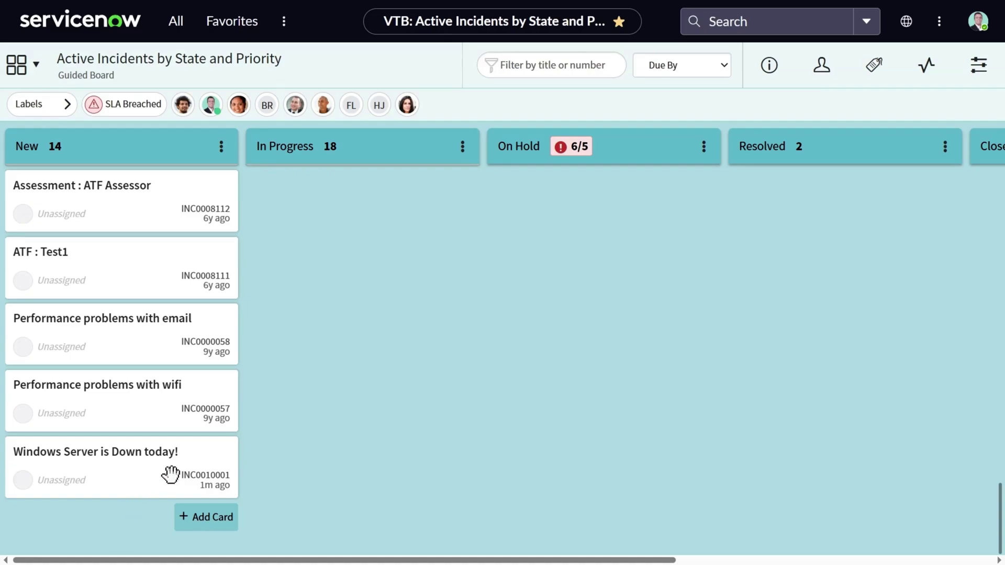
Set INC0010001 Impact and Urgency to 1 - High, saving the priority raise and a work note.
left_click(201, 476)
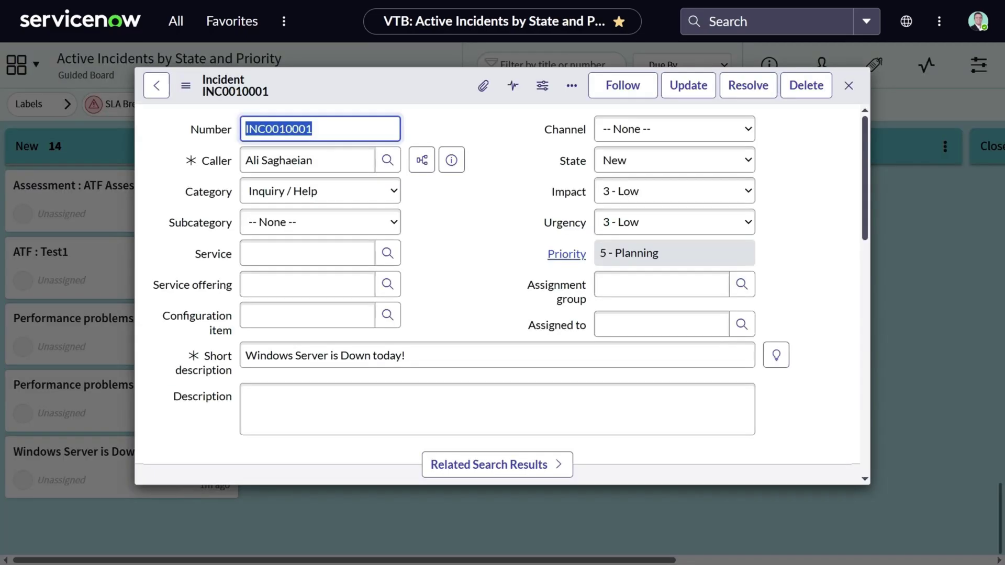
left_click(666, 191)
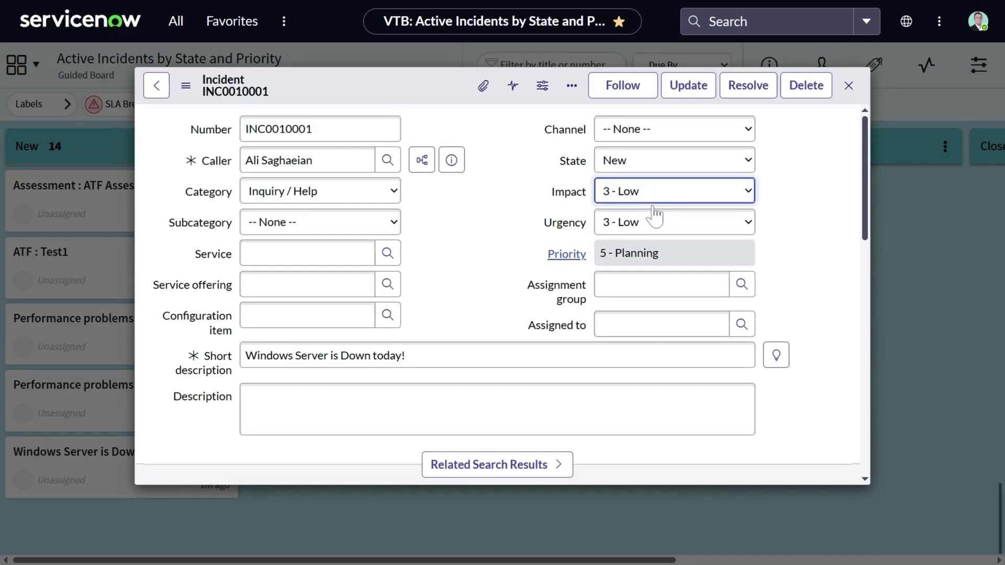
left_click(652, 213)
left_click(650, 224)
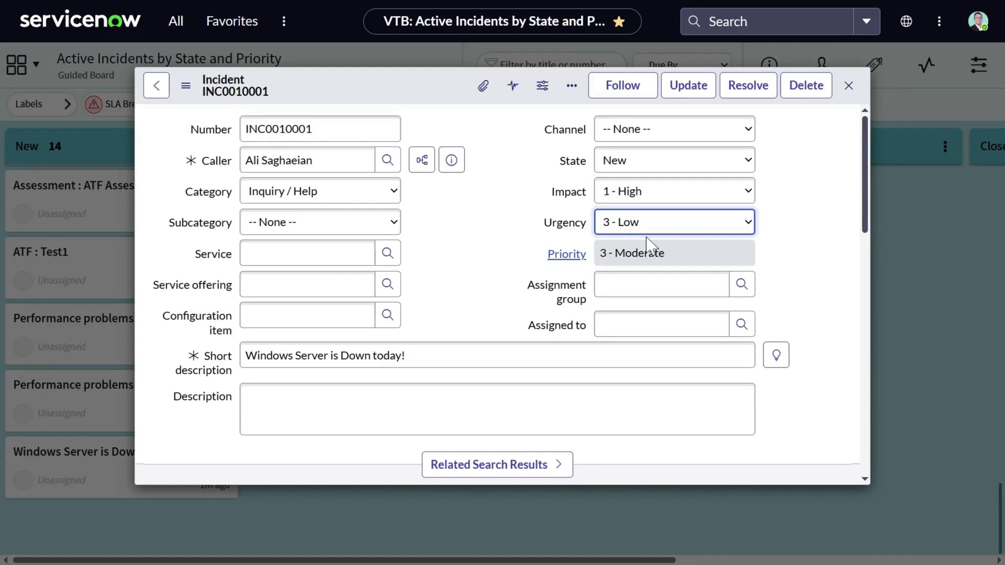
left_click(651, 241)
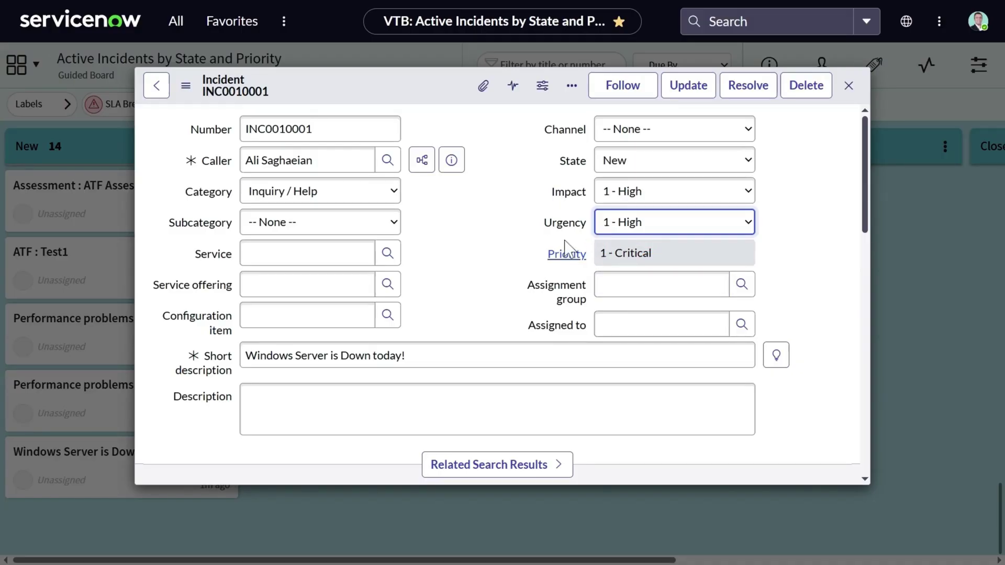
left_click(678, 88)
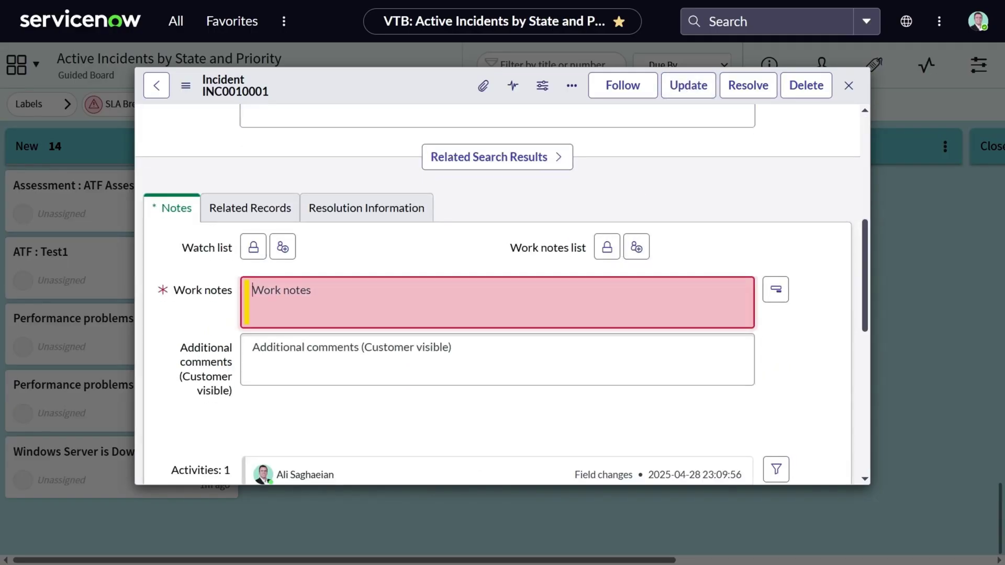
type("Upgraded the priority.")
left_click(688, 85)
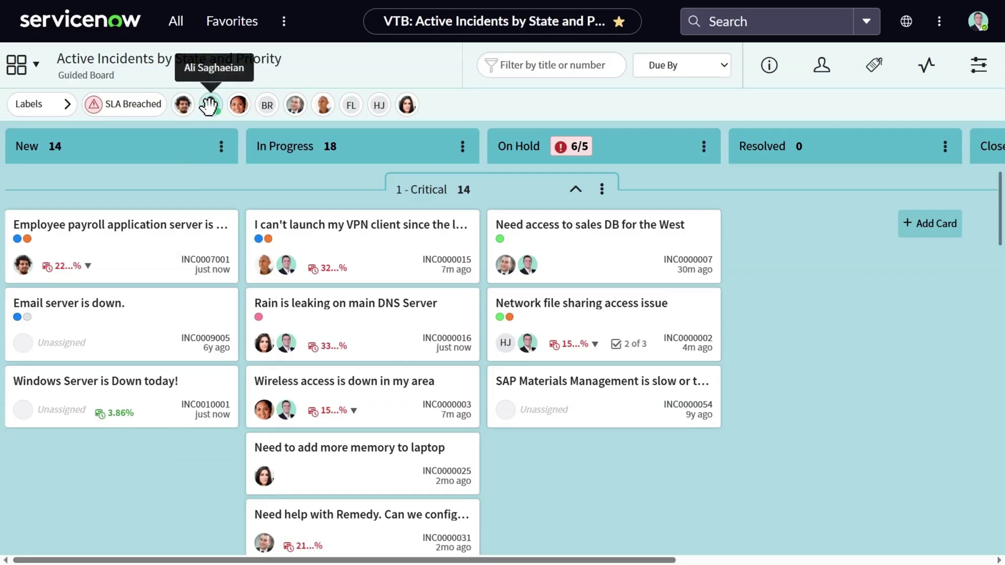
Assign the board owner to the Windows Server is Down today! card by dragging their avatar onto it.
mouse_move(209, 104)
left_mouse_down()
mouse_move(117, 412)
mouse_move(339, 393)
mouse_move(337, 237)
left_mouse_up()
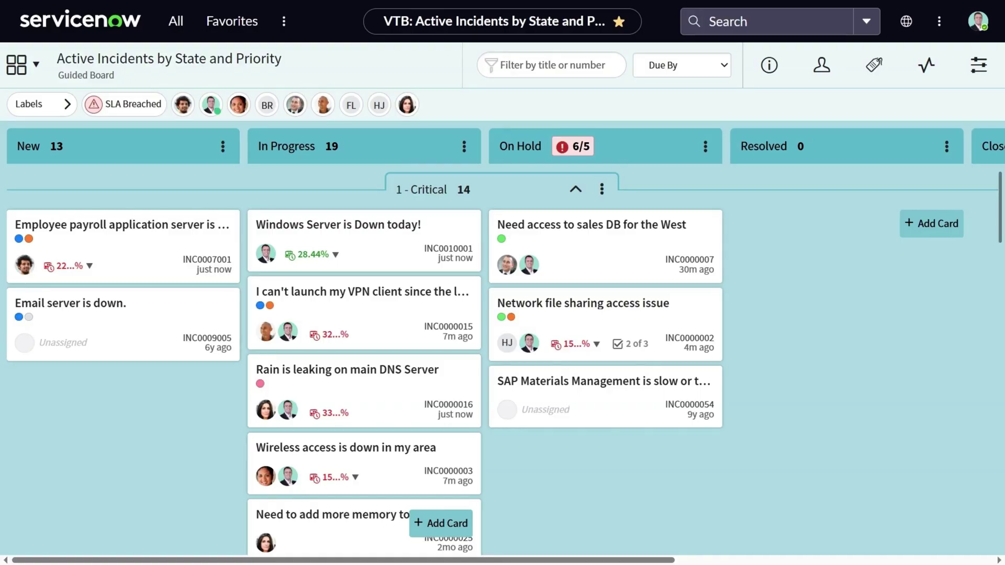
From board Info, remove the Active is true filter condition and save the widened board filter.
left_click(771, 70)
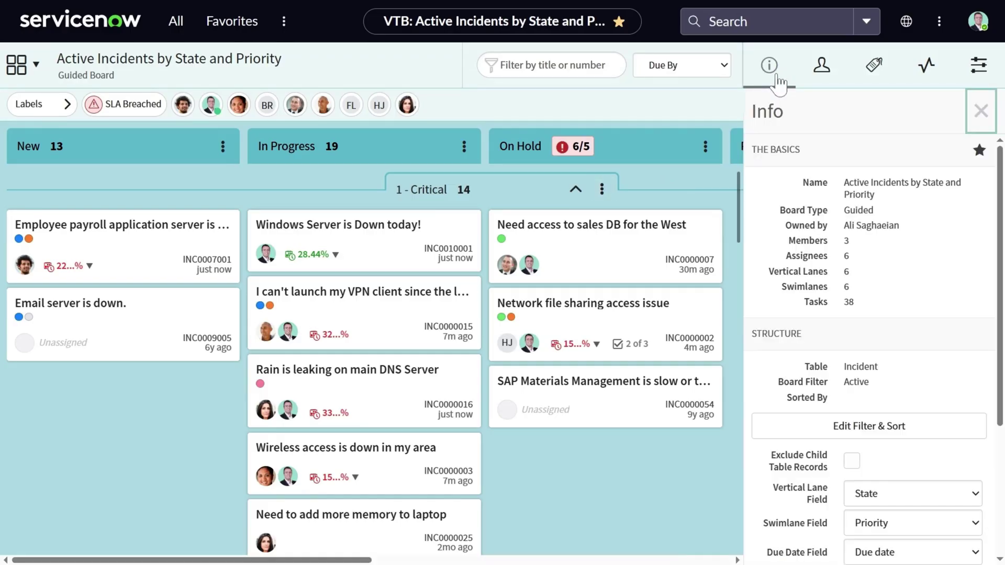
scroll(792, 226, "down", 2)
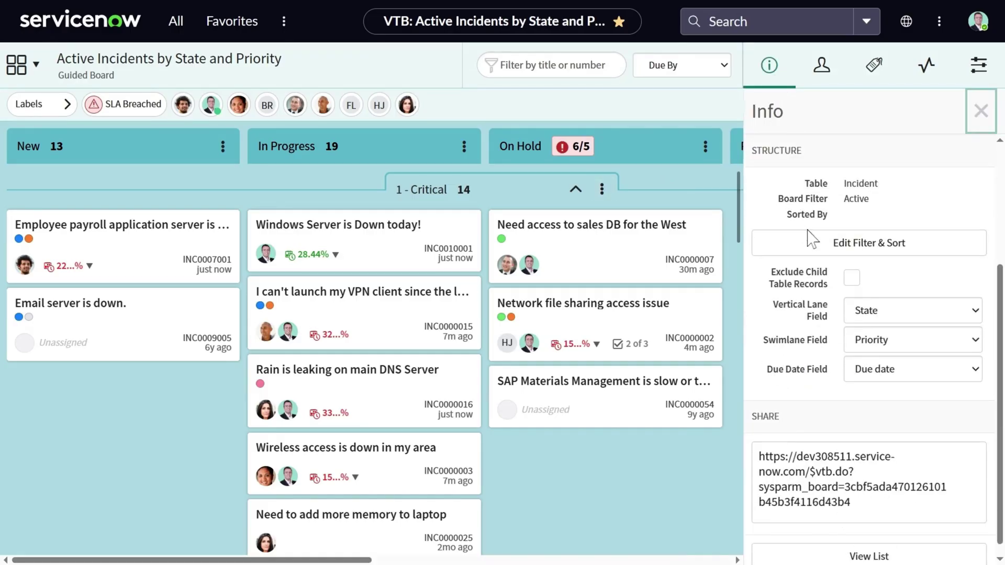
left_click(843, 252)
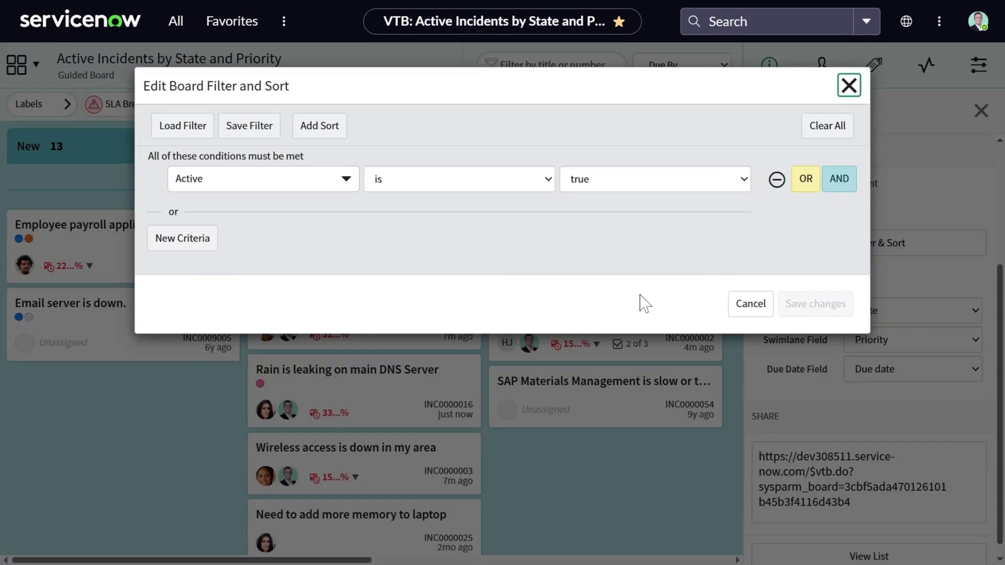
left_click(777, 181)
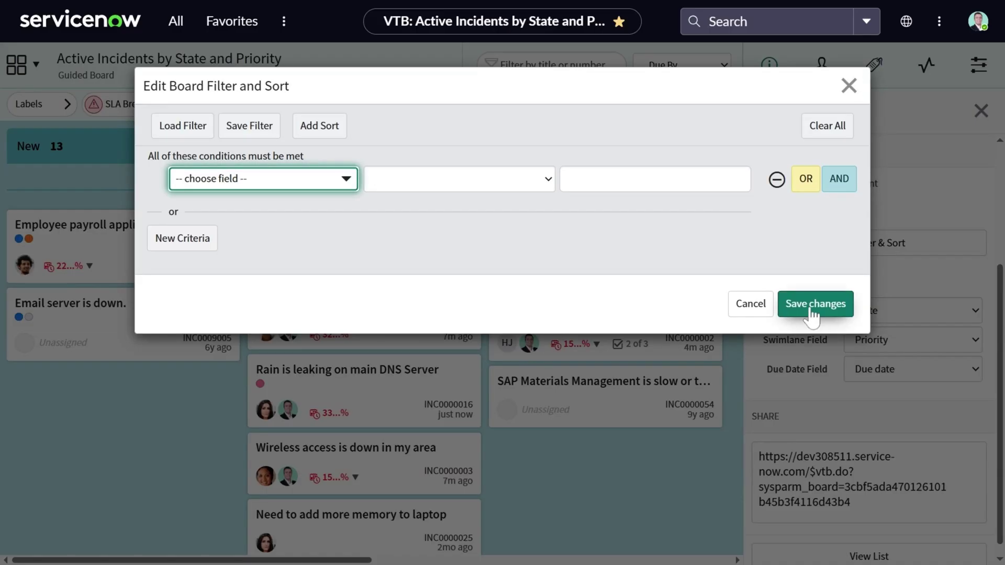
left_click(812, 307)
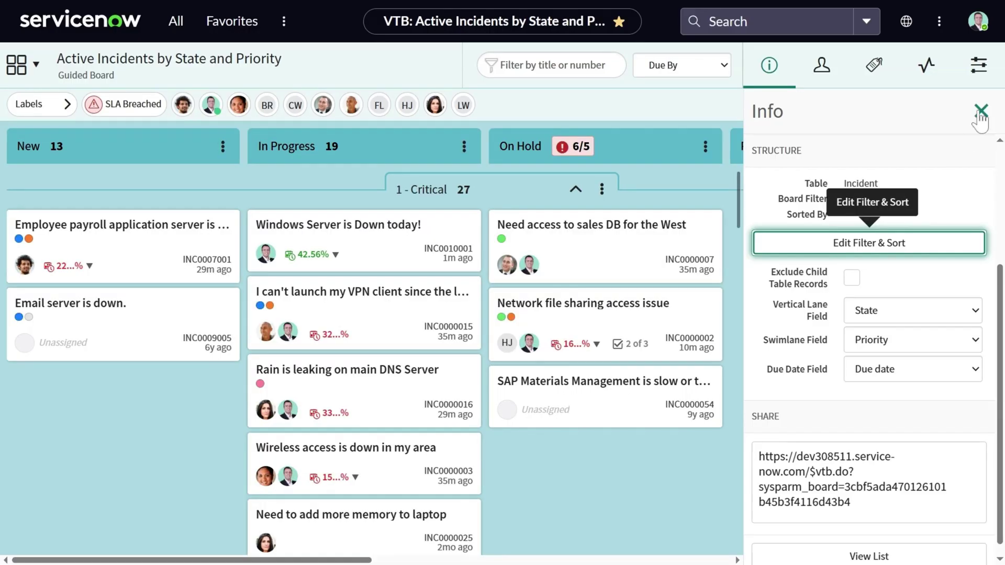
left_click(981, 111)
scroll(811, 370, "right", 3)
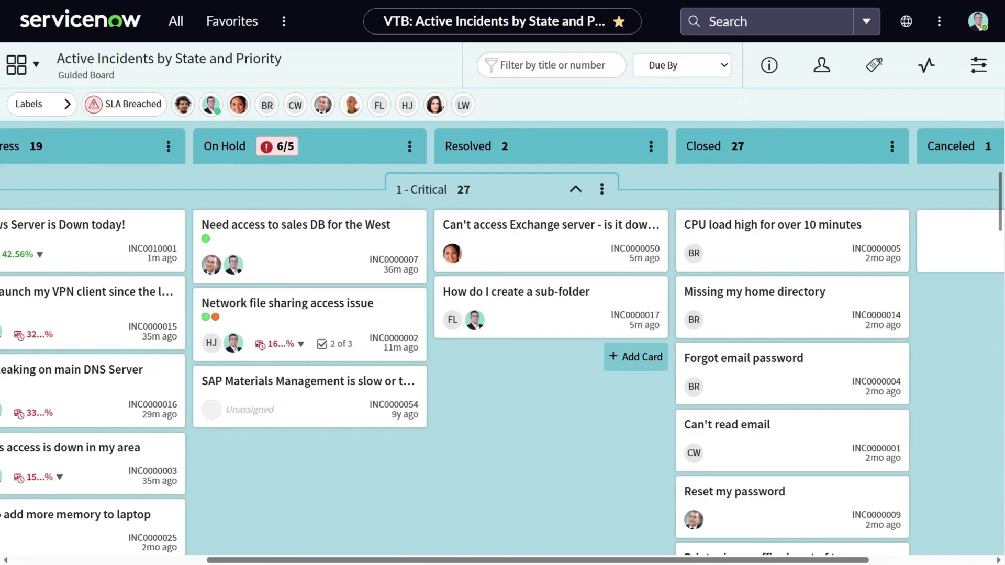
scroll(811, 370, "right", 2)
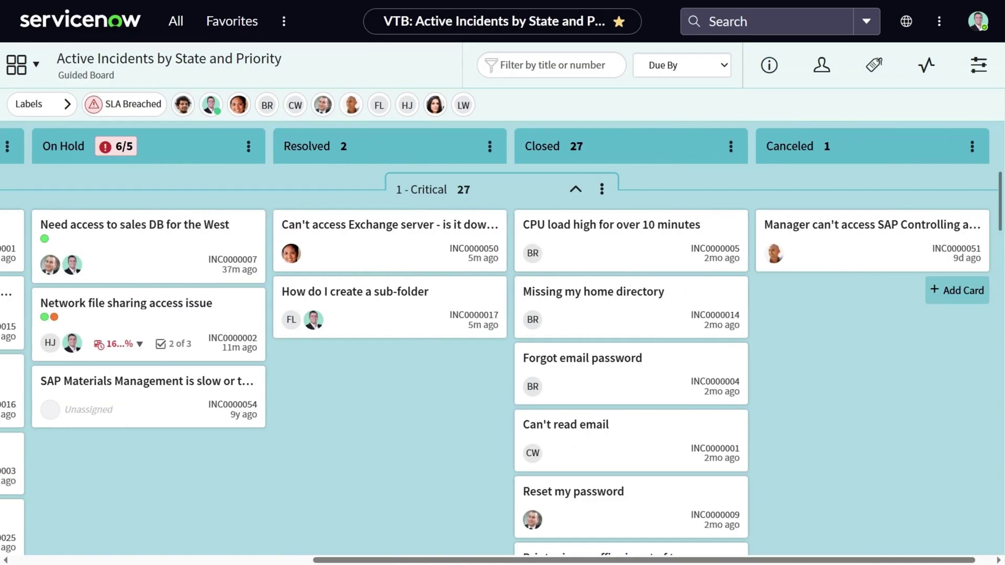
scroll(499, 343, "down", 1)
scroll(500, 343, "down", 5)
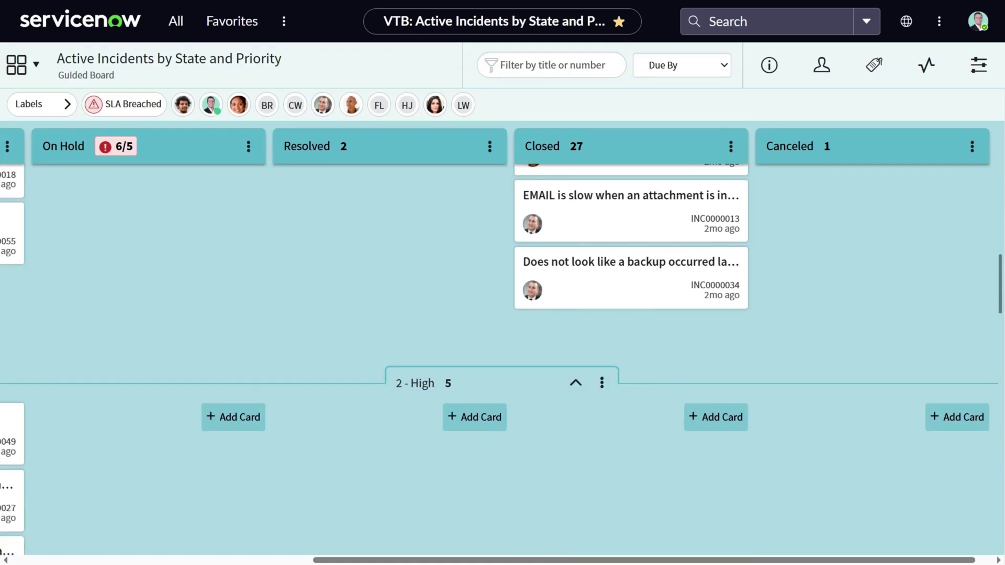
scroll(500, 343, "up", 1)
scroll(503, 346, "up", 5)
scroll(502, 346, "left", 3)
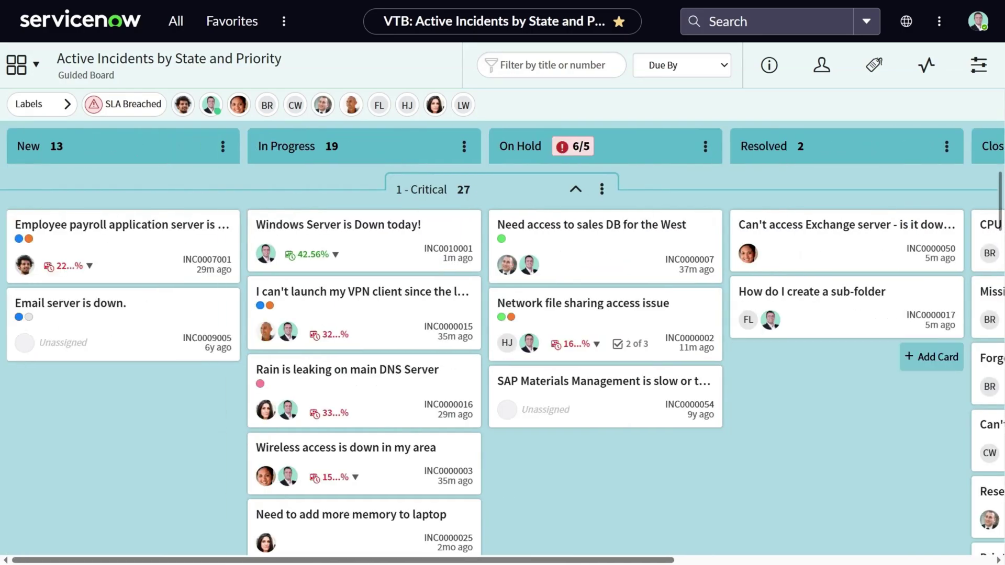
Add new members from the Users panel search, then show the board's Activity Stream.
left_click(822, 66)
left_click(814, 176)
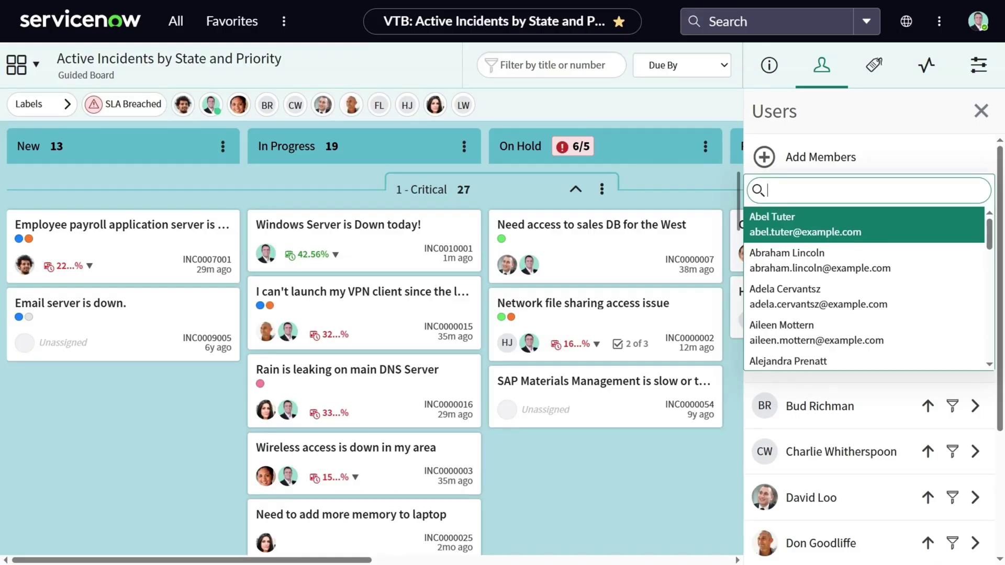
left_click(831, 264)
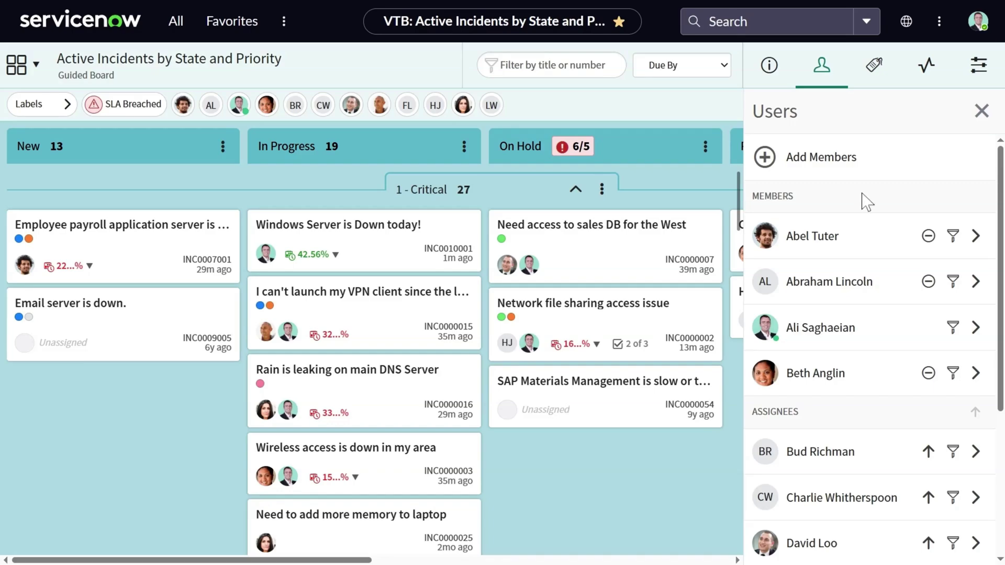
left_click(927, 70)
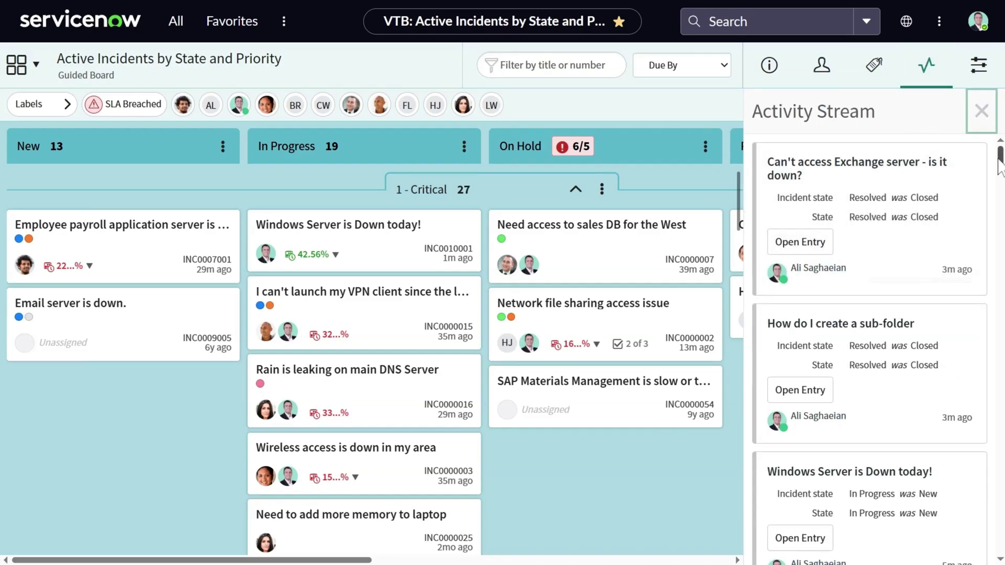
left_click_drag(1001, 160, 1002, 249)
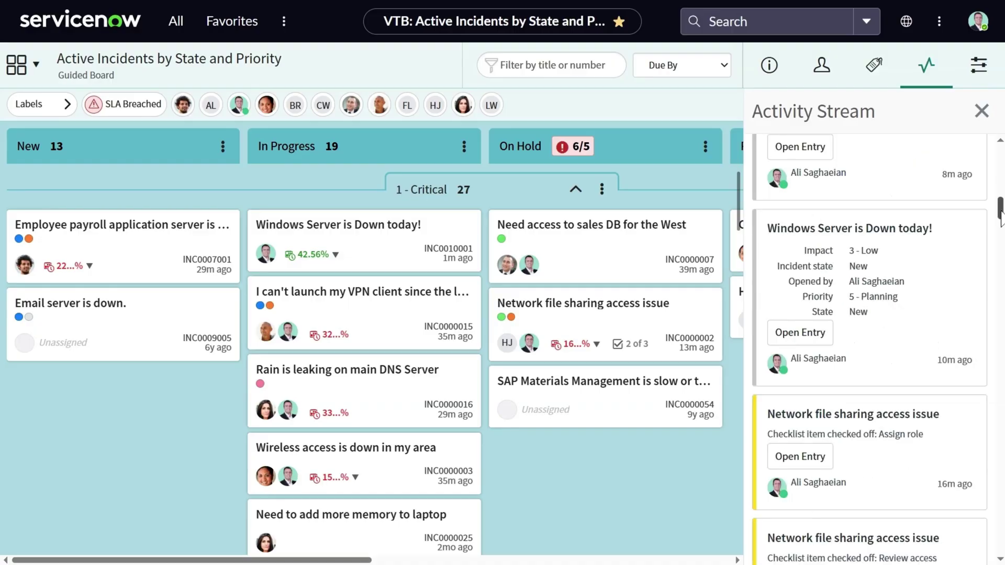
scroll(993, 145, "down", 10)
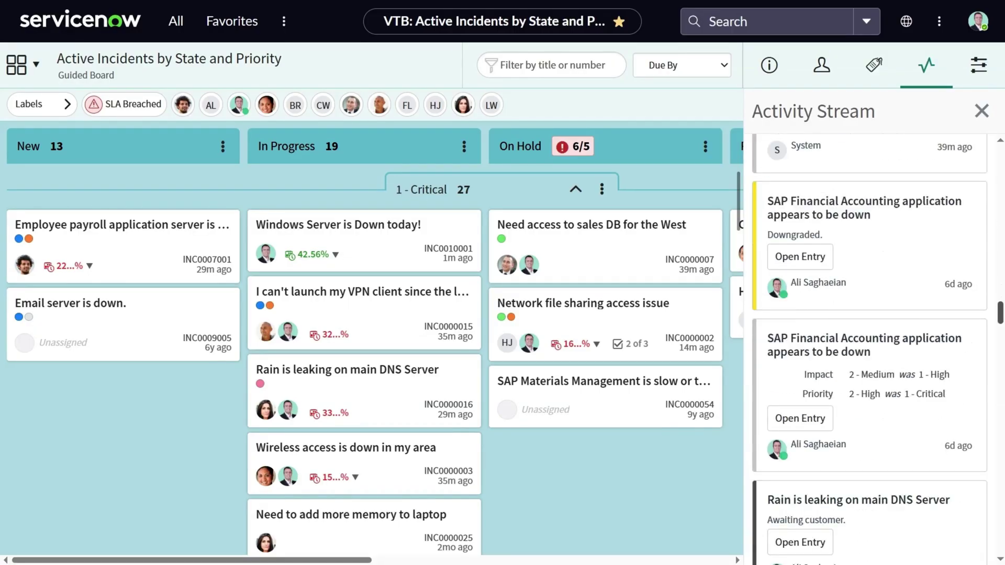
Close the Activity Stream panel to return to the full board.
left_click(981, 110)
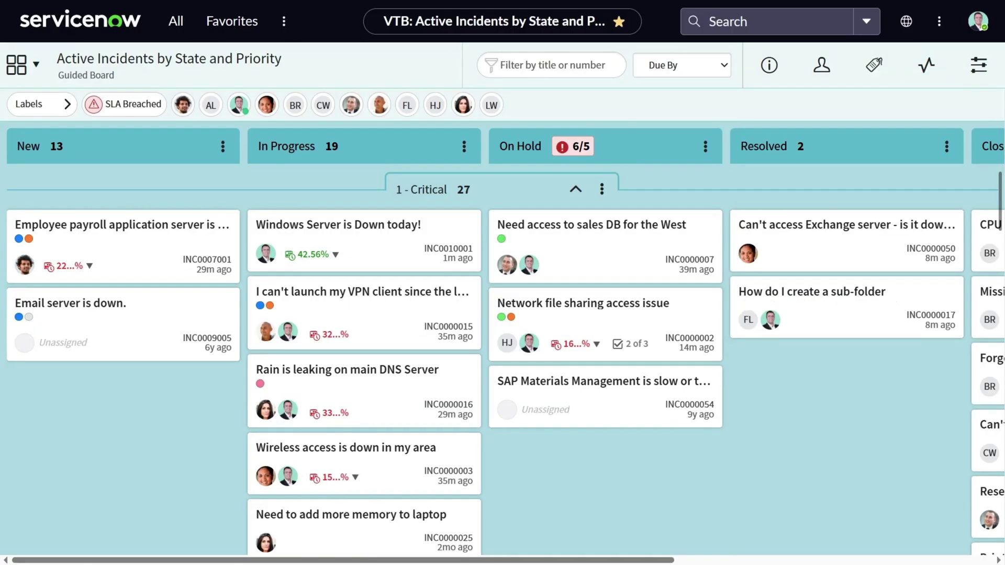